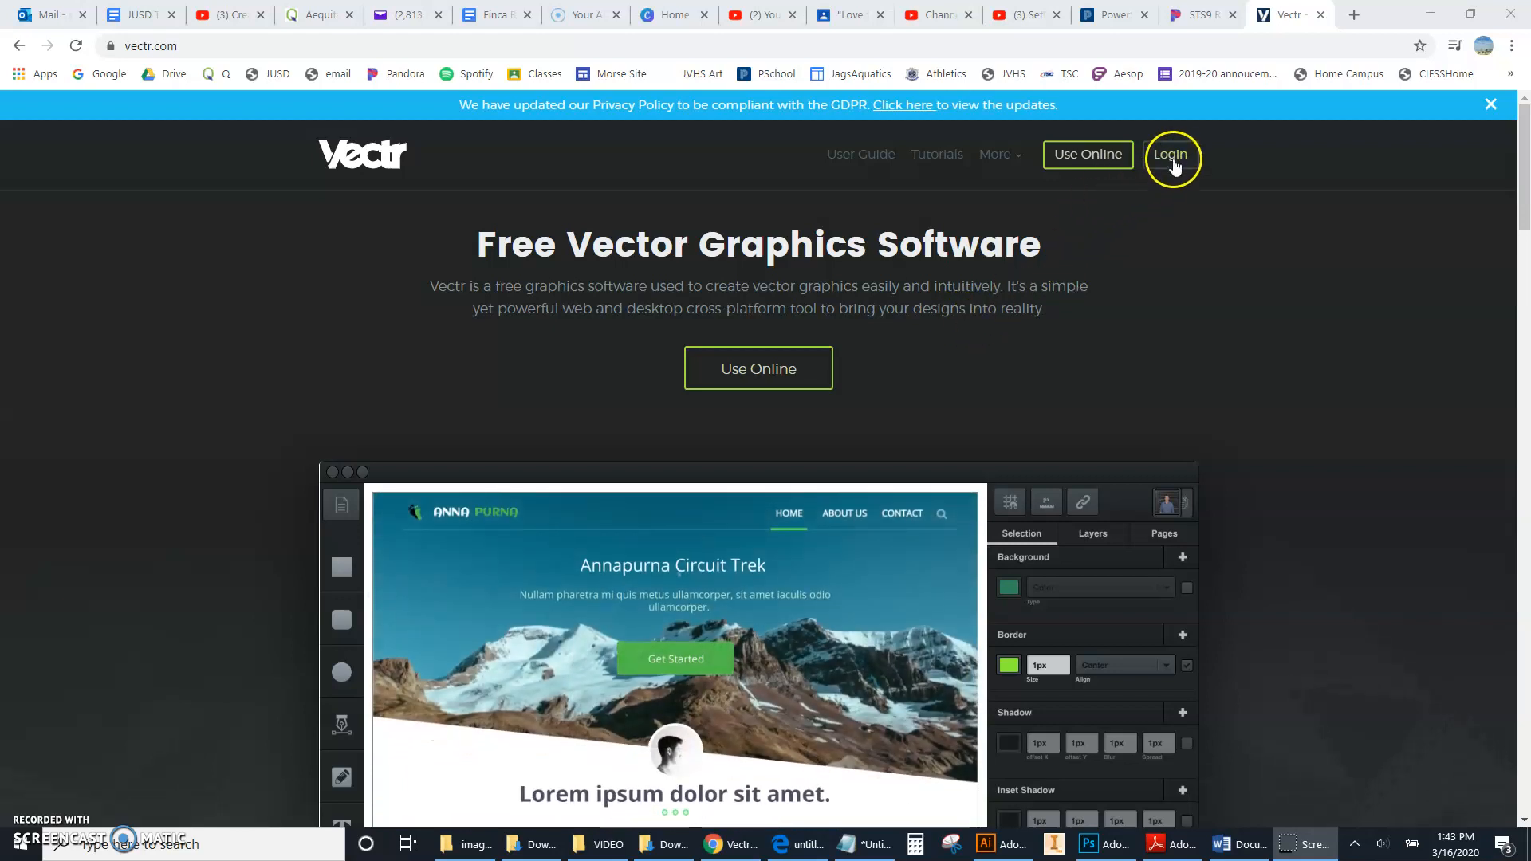
- Log in to Vectr and create a new blank file
{"action": "left_click", "coordinate": [1173, 164]}
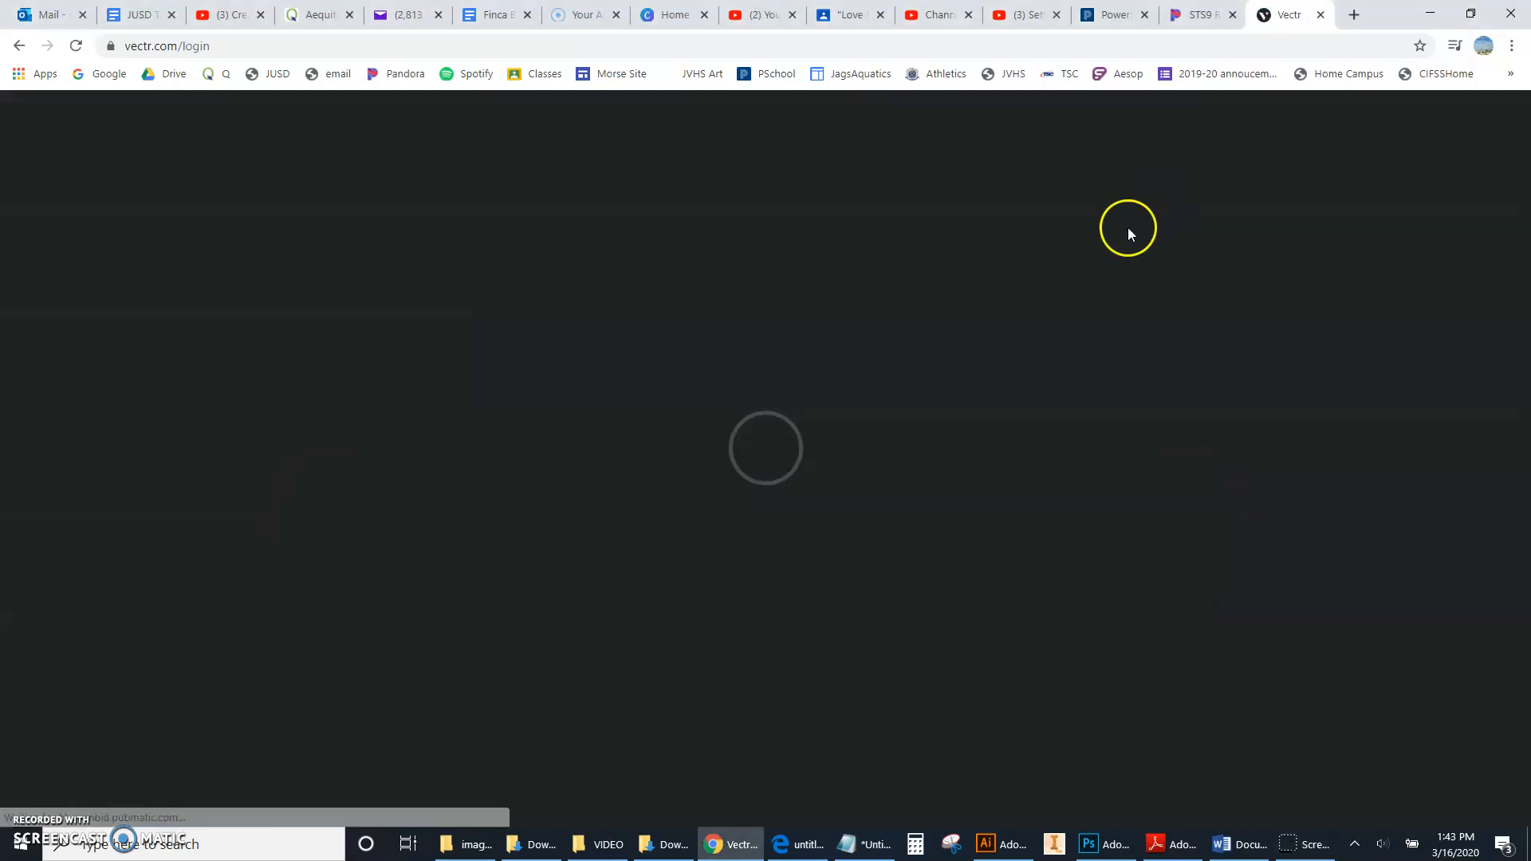
{"action": "left_click", "coordinate": [766, 362]}
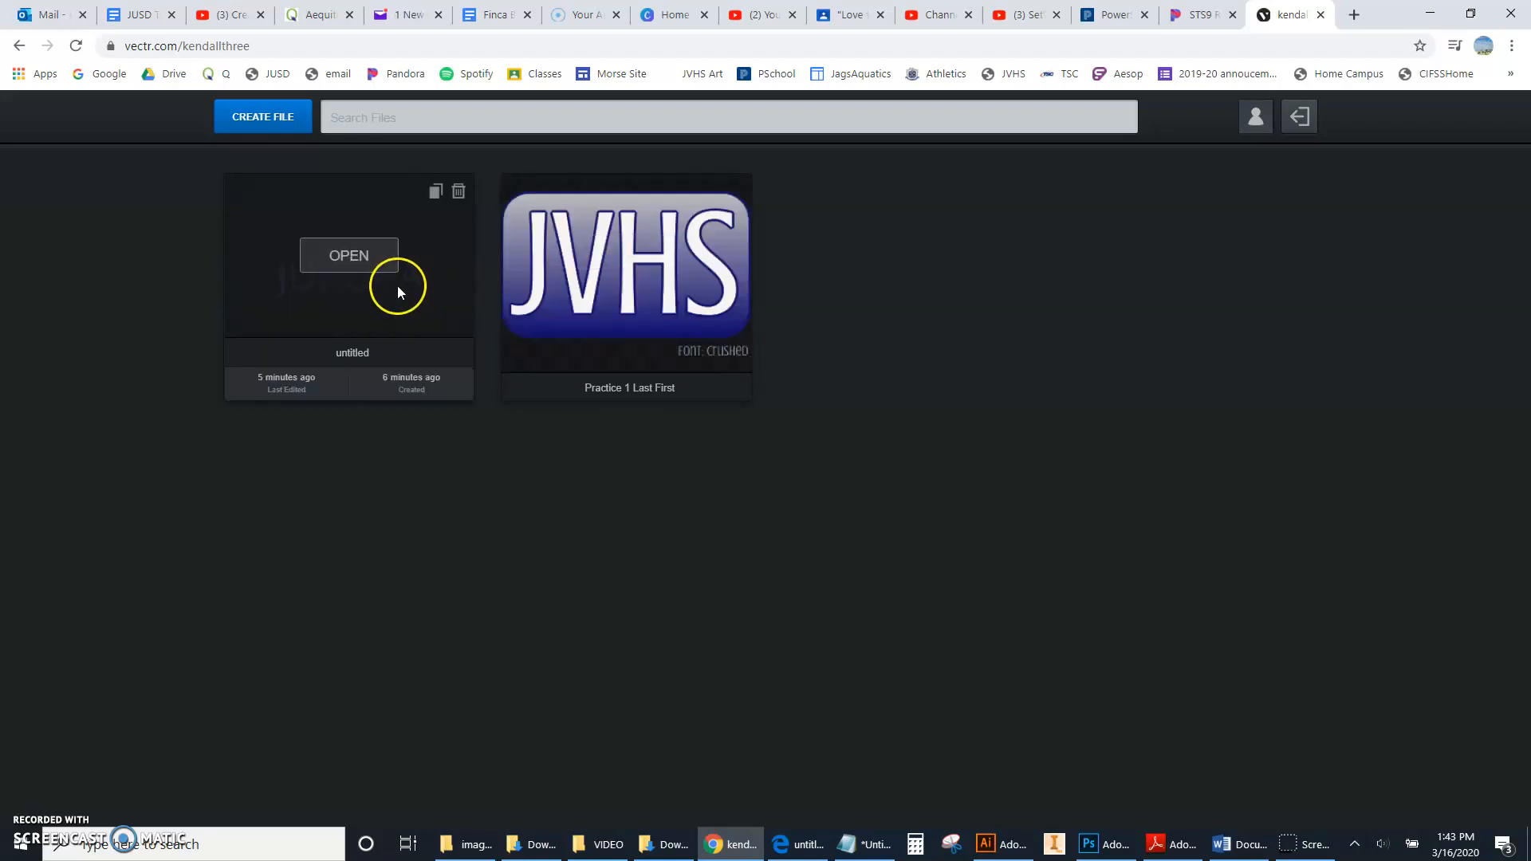
{"action": "mouse_move", "coordinate": [560, 285]}
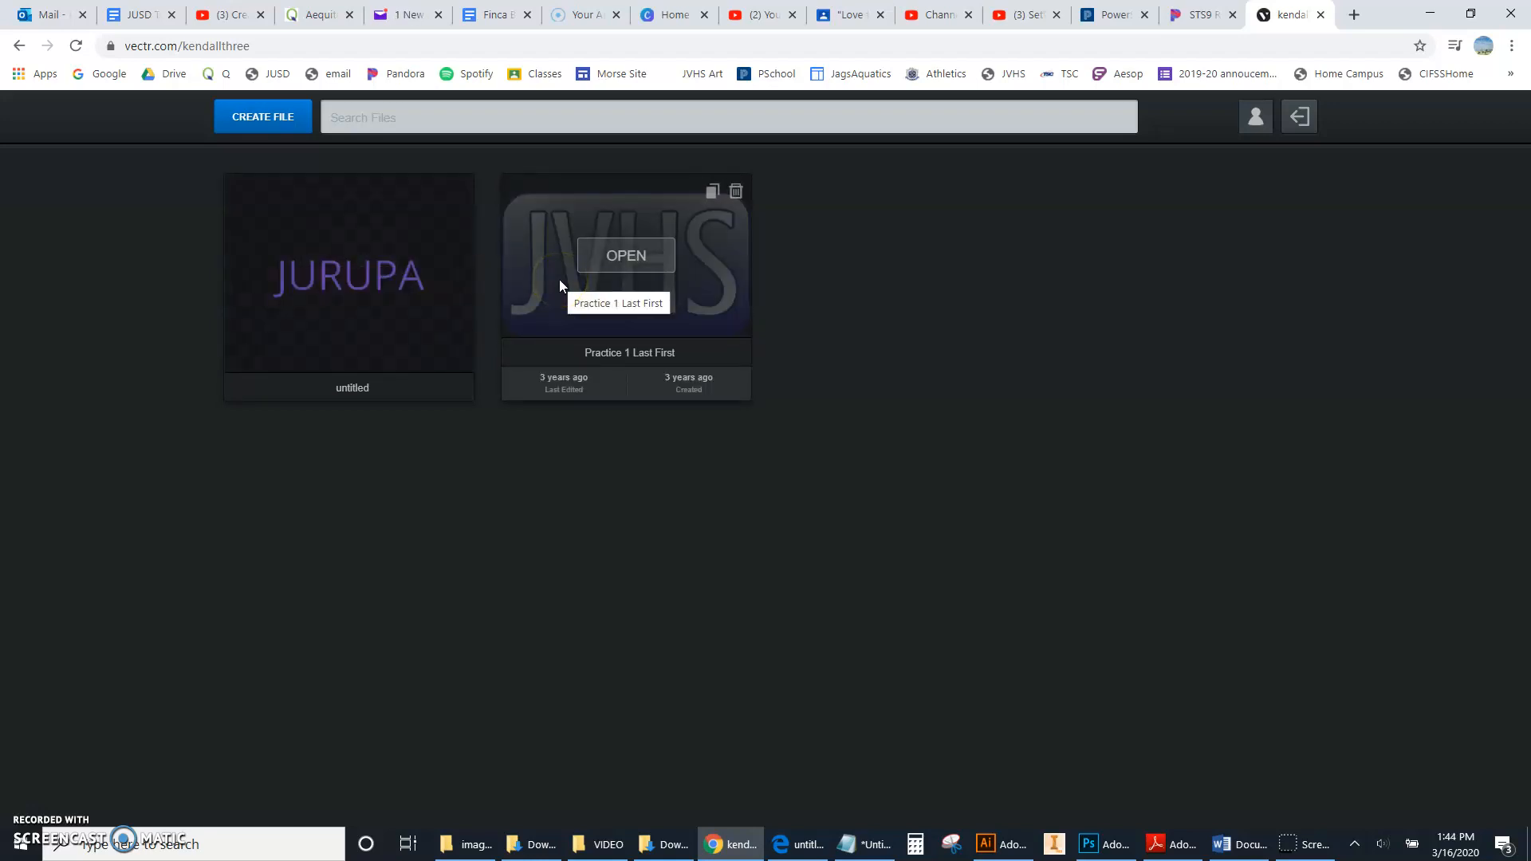
{"action": "left_click", "coordinate": [257, 119]}
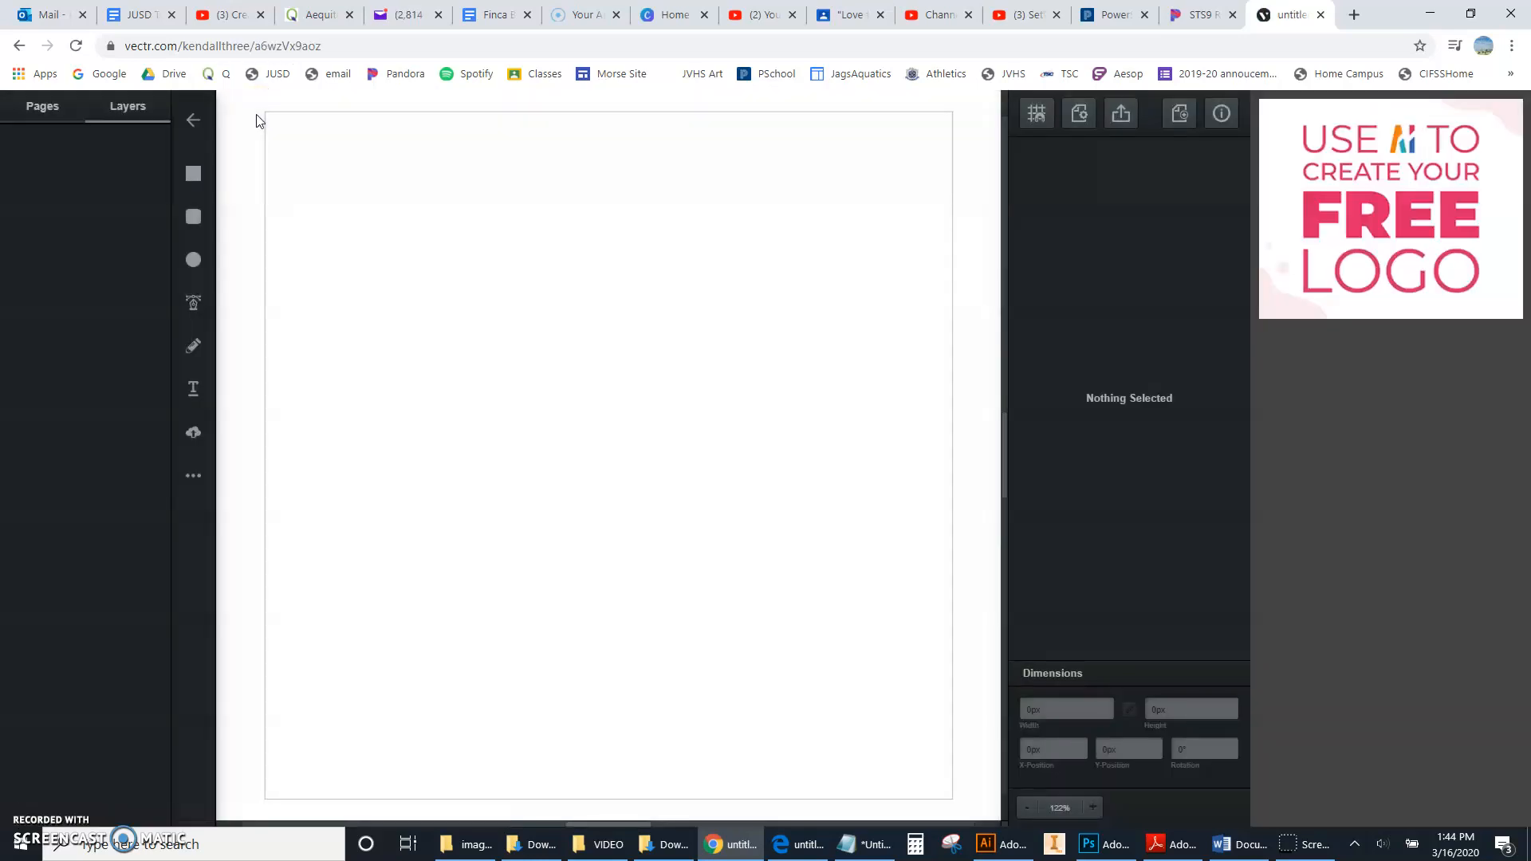
- Draw a trial ellipse near the page's upper-left corner and undo it
{"action": "left_click", "coordinate": [193, 262]}
{"action": "mouse_move", "coordinate": [308, 168]}
{"action": "left_mouse_down"}
{"action": "mouse_move", "coordinate": [348, 198]}
{"action": "mouse_move", "coordinate": [502, 239]}
{"action": "mouse_move", "coordinate": [510, 253]}
{"action": "mouse_move", "coordinate": [448, 311]}
{"action": "mouse_move", "coordinate": [420, 311]}
{"action": "mouse_move", "coordinate": [534, 399]}
{"action": "mouse_move", "coordinate": [426, 335]}
{"action": "left_mouse_up"}
{"action": "key", "text": "ctrl+z"}
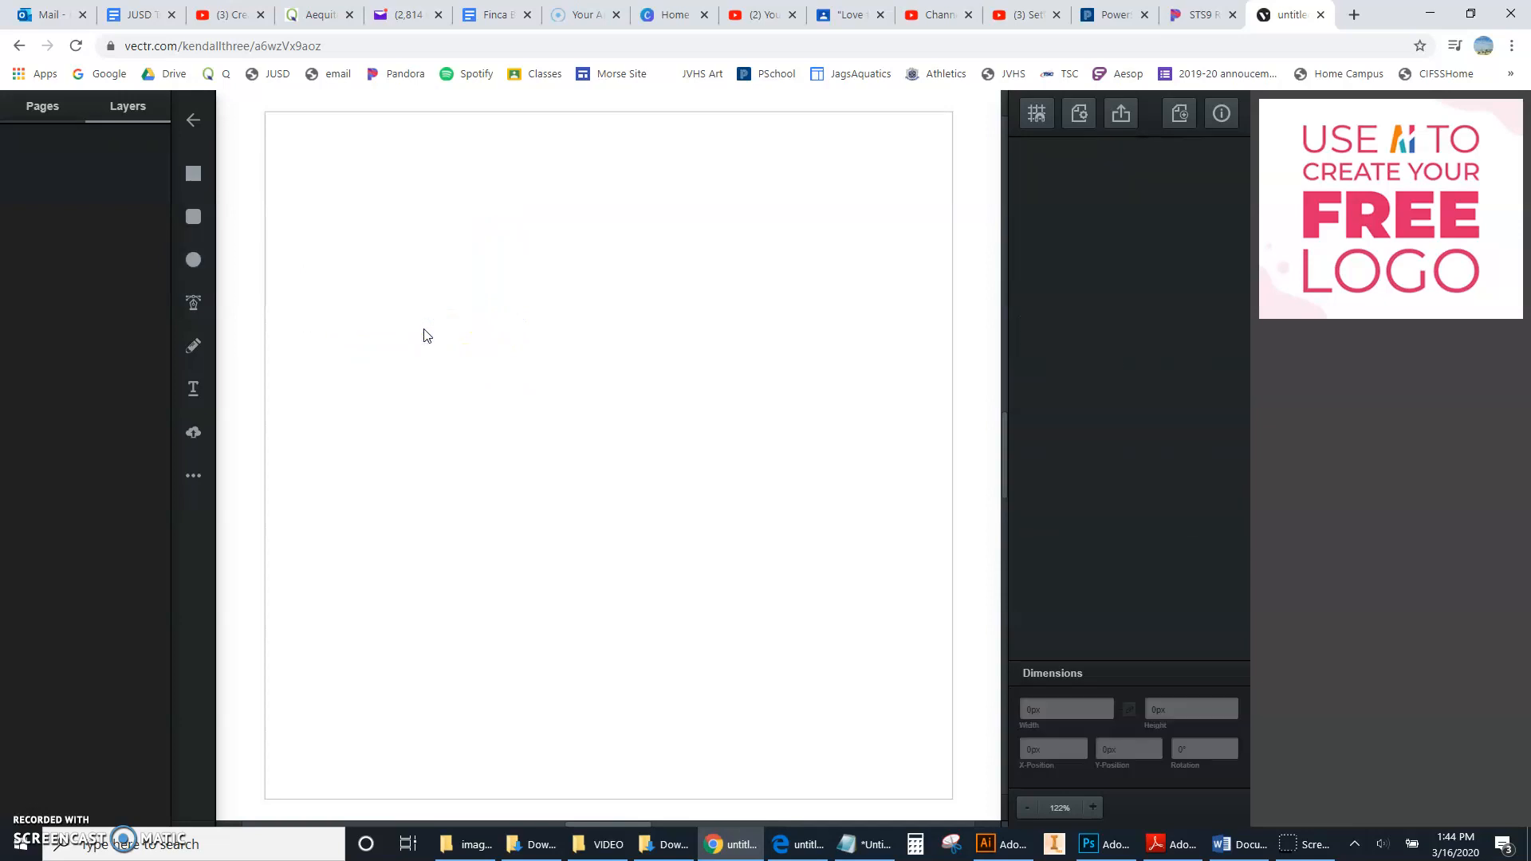
- Draw a trial Pen path about 383 by 190 px with straight and curved segments across the upper page, and delete it
{"action": "left_click", "coordinate": [194, 302]}
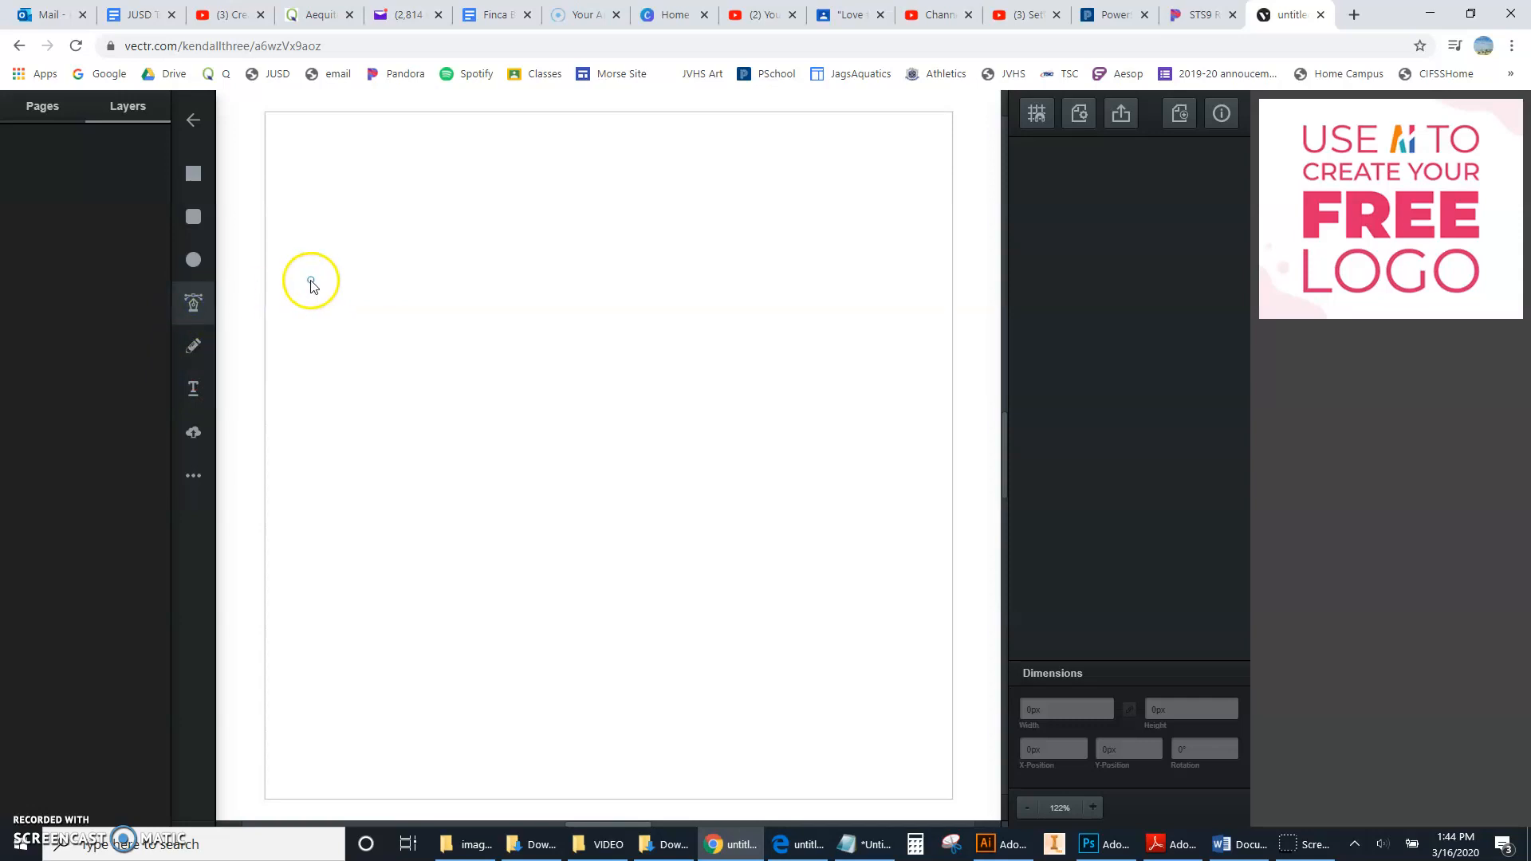
{"action": "left_click", "coordinate": [311, 280]}
{"action": "left_click", "coordinate": [443, 188]}
{"action": "left_click", "coordinate": [440, 261]}
{"action": "left_click_drag", "start_coordinate": [530, 212], "coordinate": [571, 207]}
{"action": "left_click_drag", "start_coordinate": [653, 288], "coordinate": [667, 342]}
{"action": "left_click_drag", "start_coordinate": [722, 391], "coordinate": [772, 412]}
{"action": "key", "text": "Escape"}
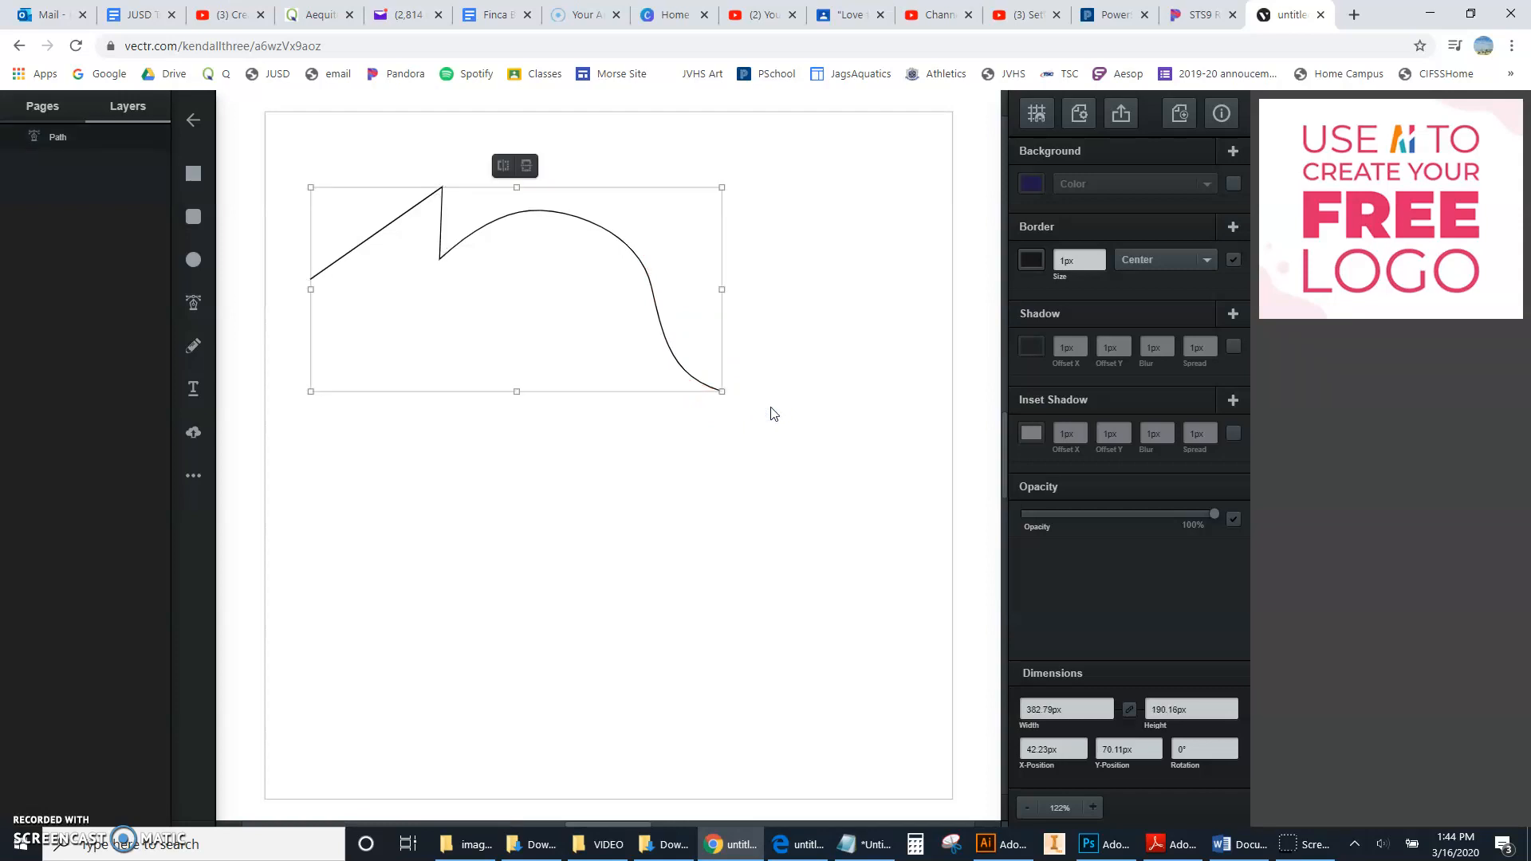
{"action": "key", "text": "Delete"}
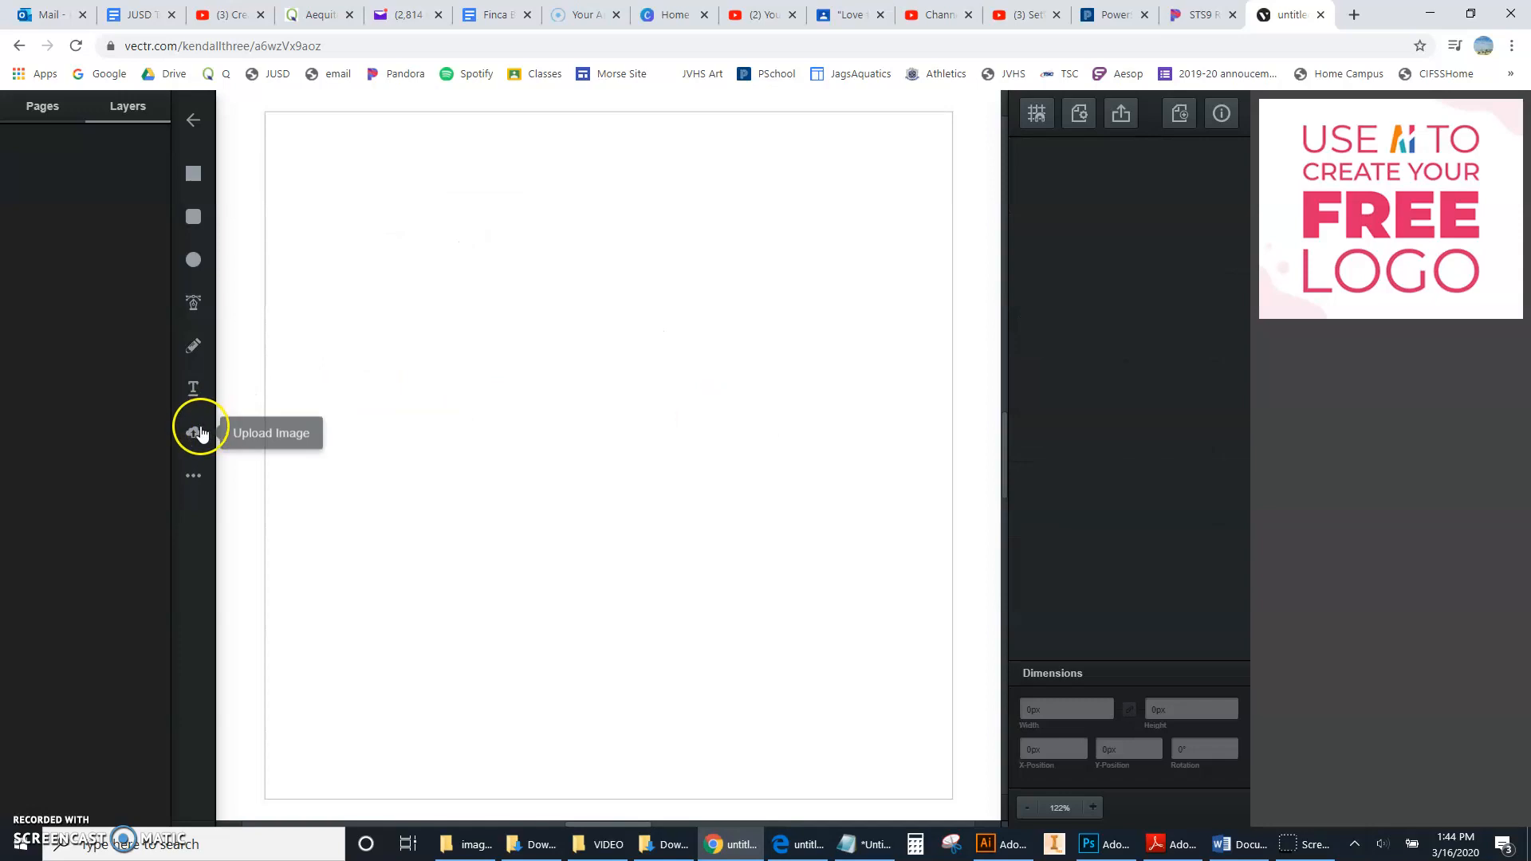
- Add the text "JURUPA" to the page, left of and slightly above its center
{"action": "left_click", "coordinate": [192, 476]}
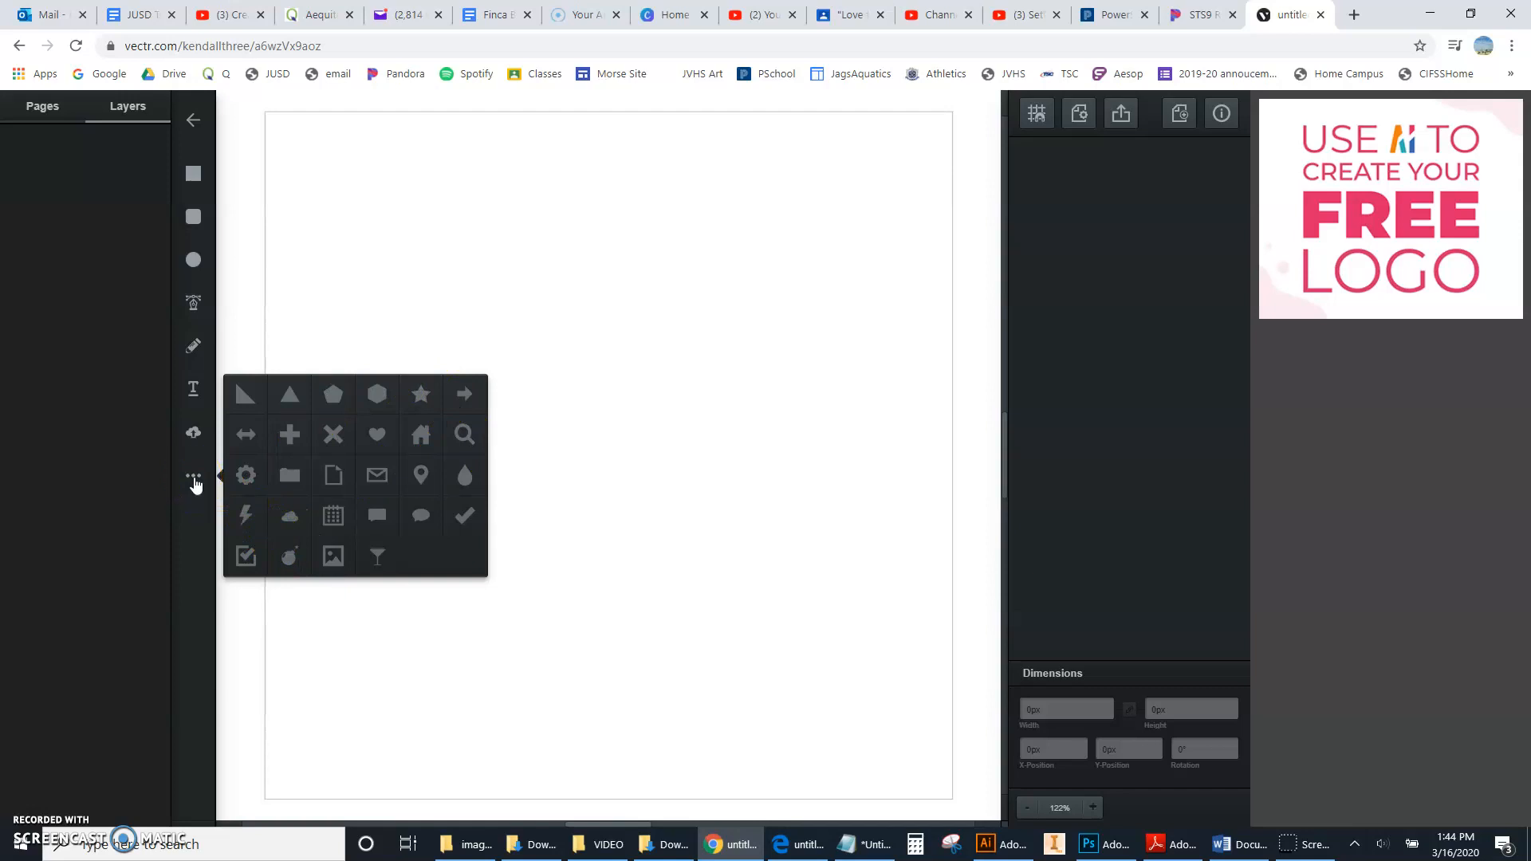
{"action": "left_click", "coordinate": [191, 389]}
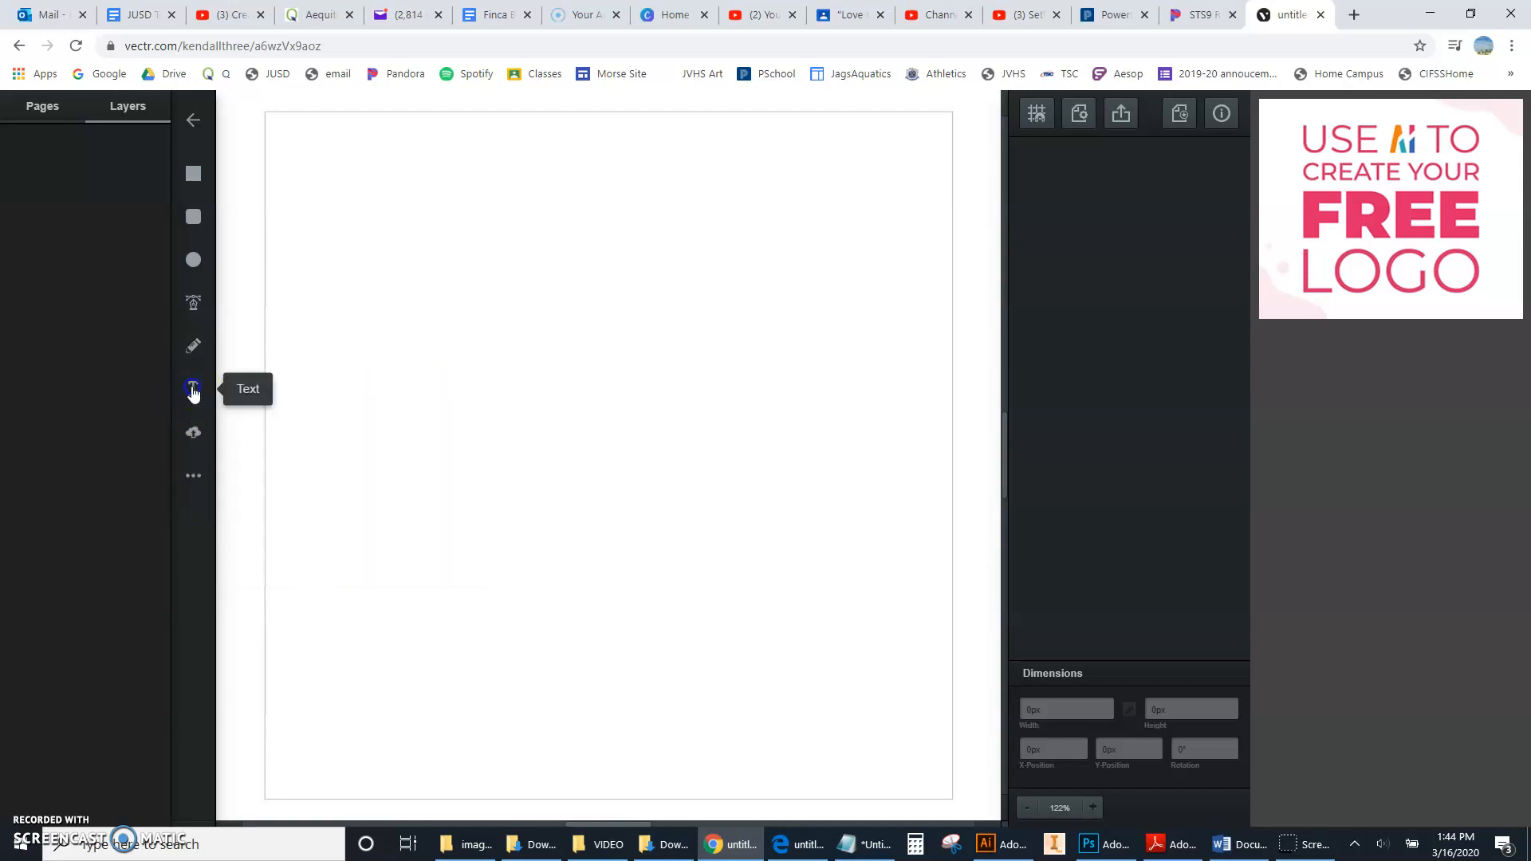
{"action": "left_click", "coordinate": [379, 353]}
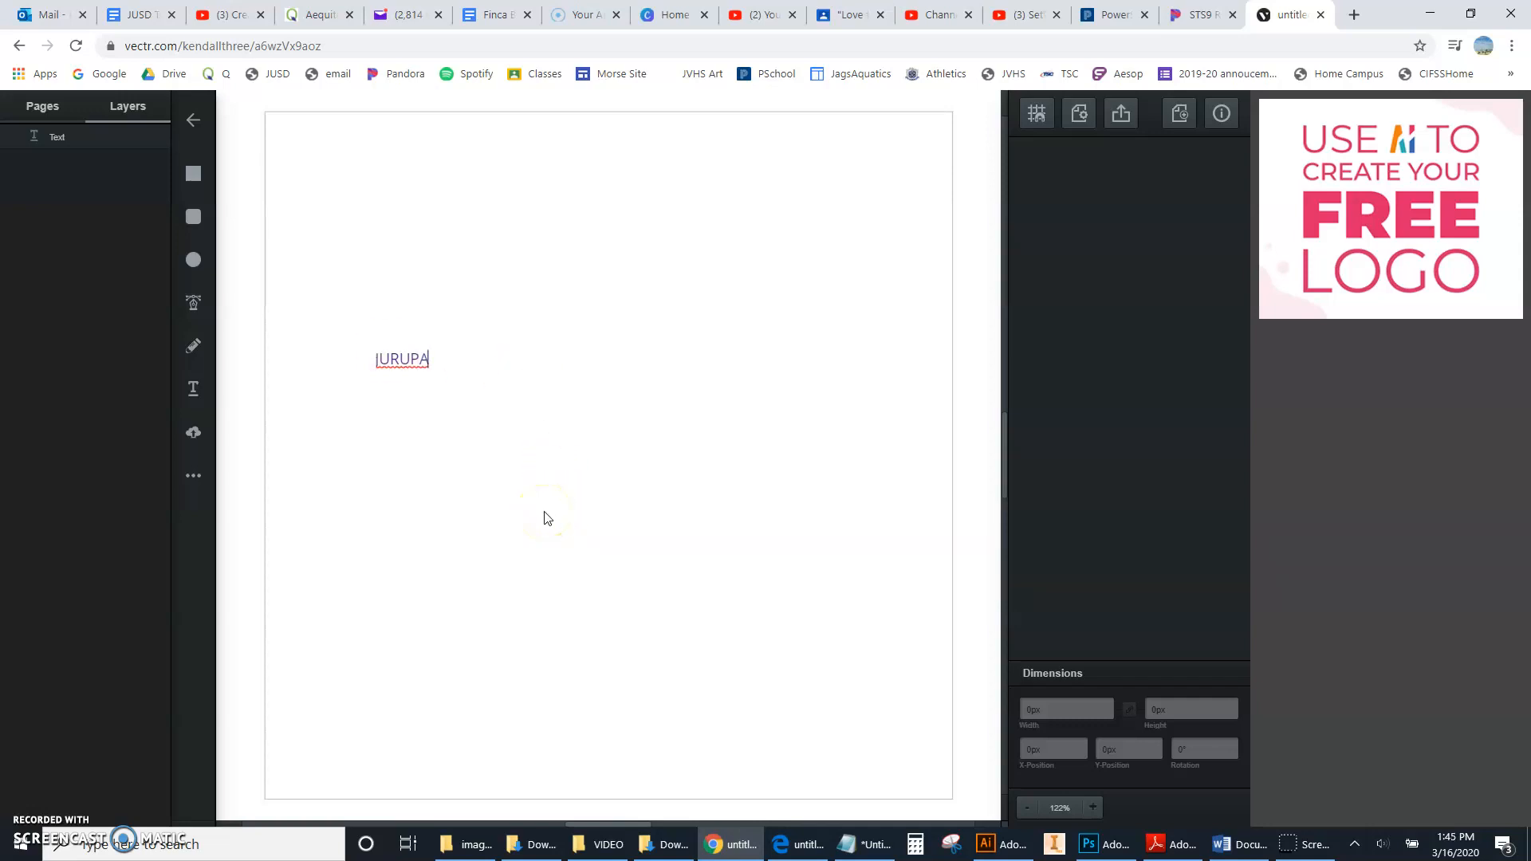
{"action": "left_click", "coordinate": [493, 487]}
{"action": "left_click", "coordinate": [455, 373]}
{"action": "left_click", "coordinate": [460, 433]}
{"action": "left_click", "coordinate": [481, 547]}
- Enlarge the JURUPA text to a font size of about 115 px and place it across the page's upper half
{"action": "left_click", "coordinate": [404, 358]}
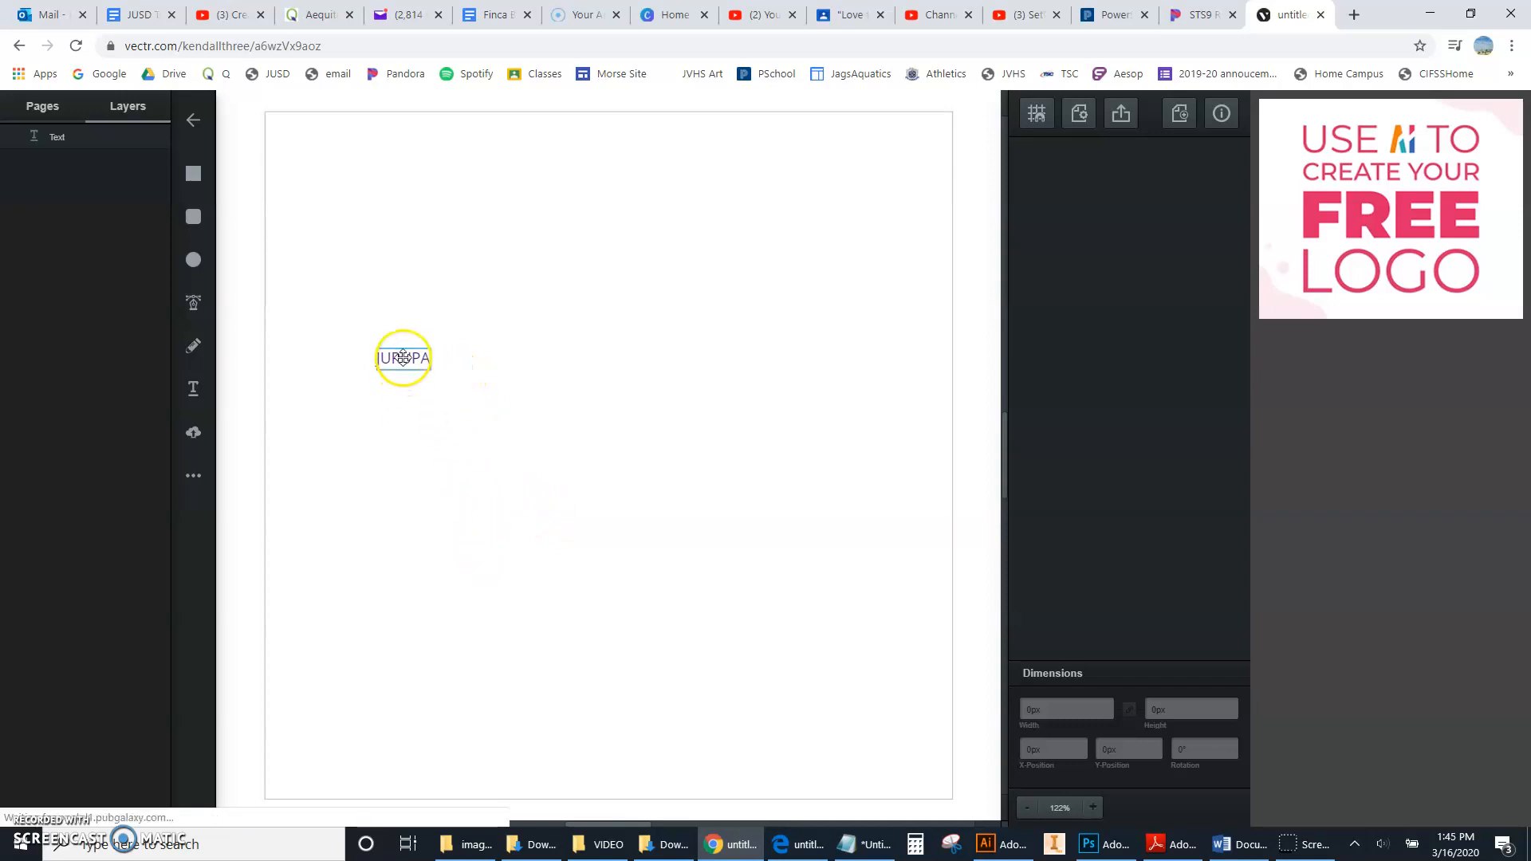
{"action": "left_click_drag", "start_coordinate": [405, 356], "coordinate": [845, 321]}
{"action": "left_click_drag", "start_coordinate": [738, 343], "coordinate": [708, 388]}
{"action": "left_click", "coordinate": [650, 561]}
{"action": "left_click", "coordinate": [634, 402]}
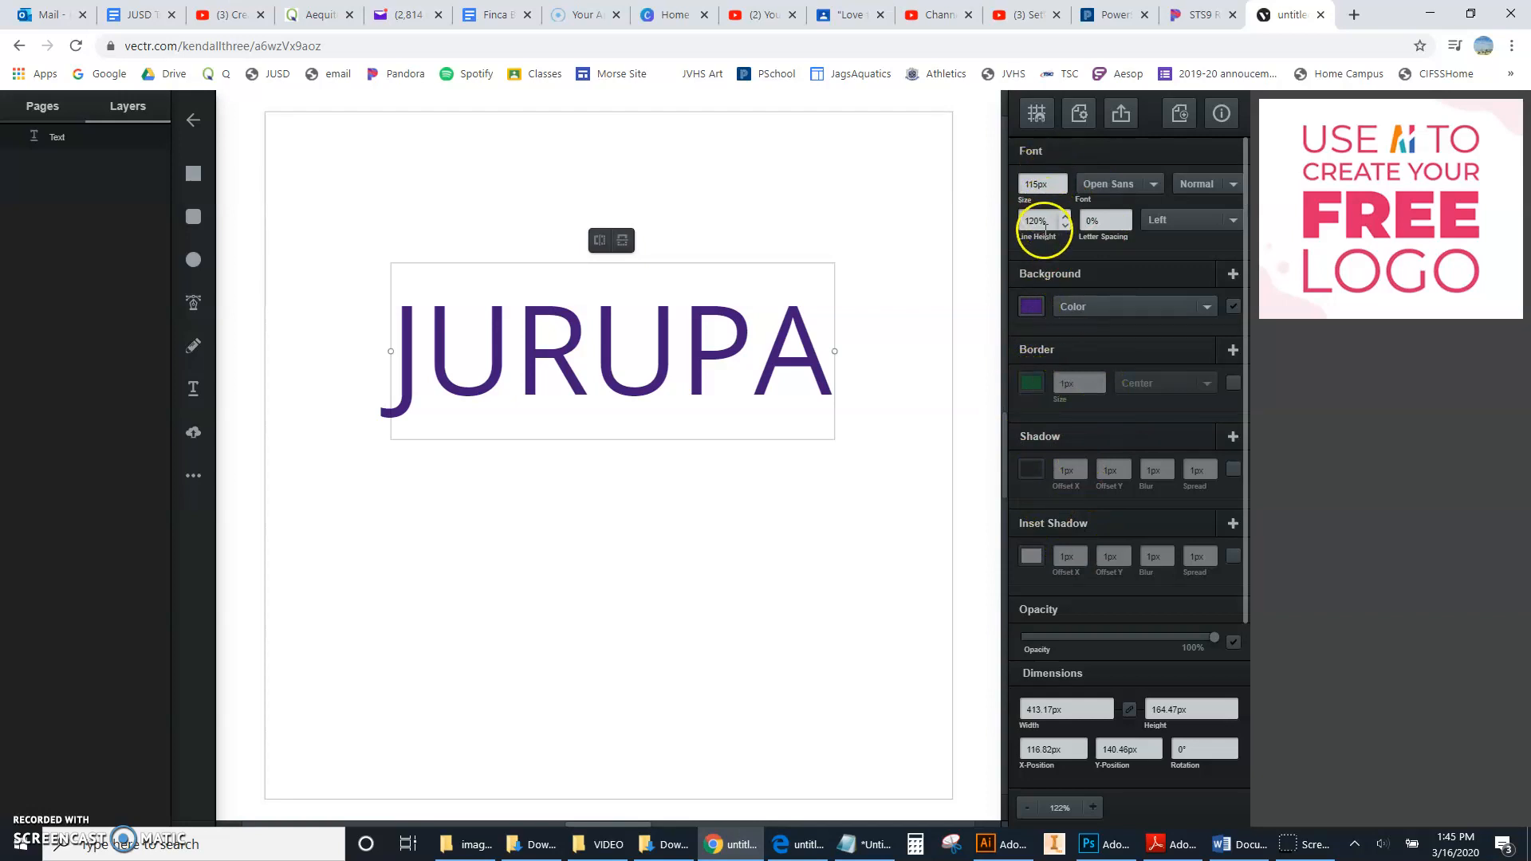
- Set the JURUPA text's font to Oregano
{"action": "left_click", "coordinate": [1158, 184]}
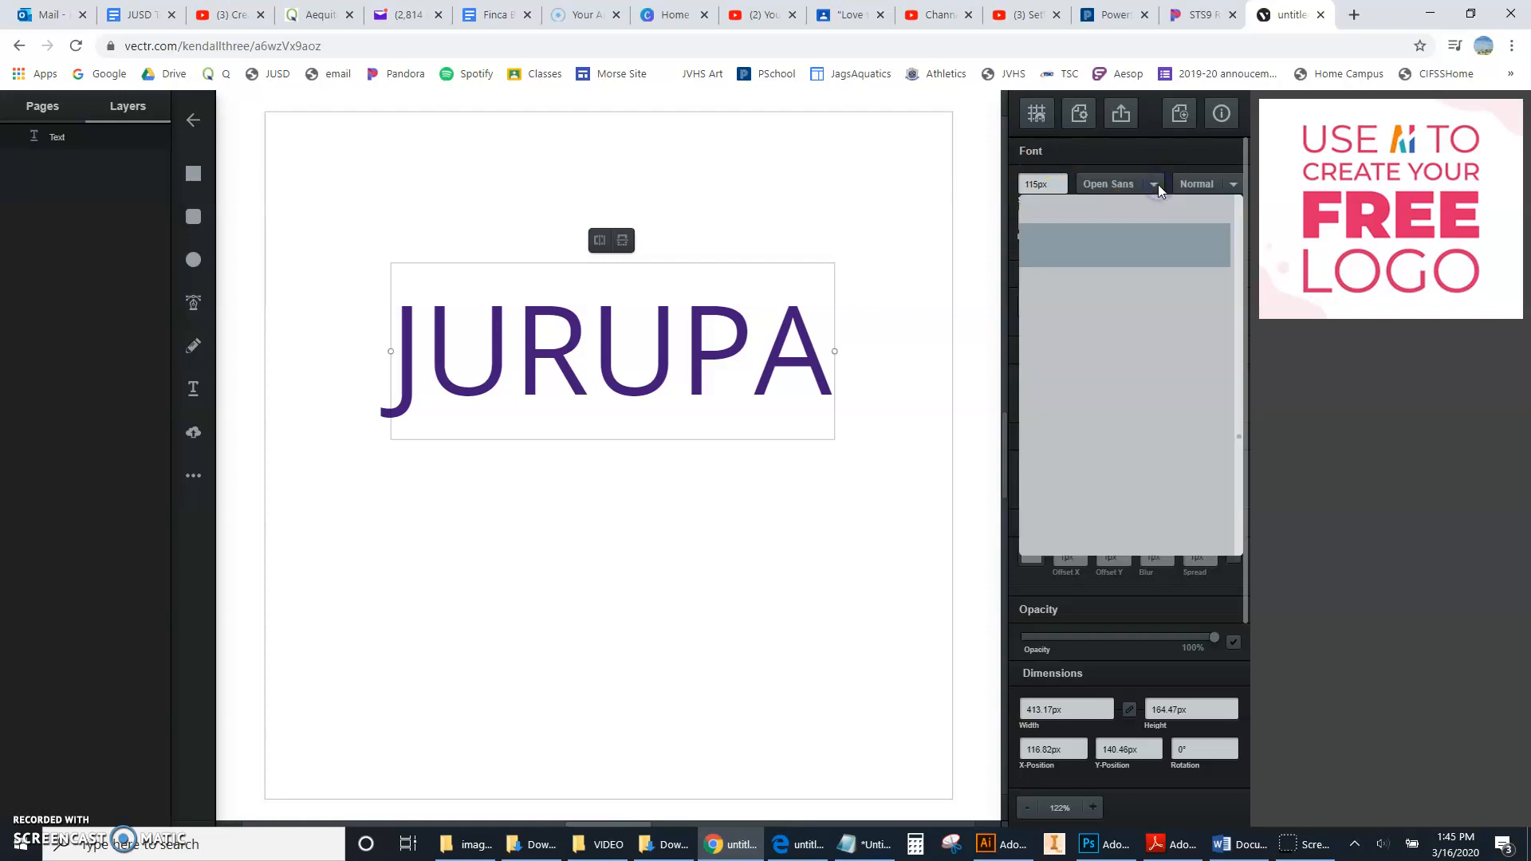
{"action": "scroll", "coordinate": [1145, 287], "scroll_direction": "down", "scroll_amount": 2}
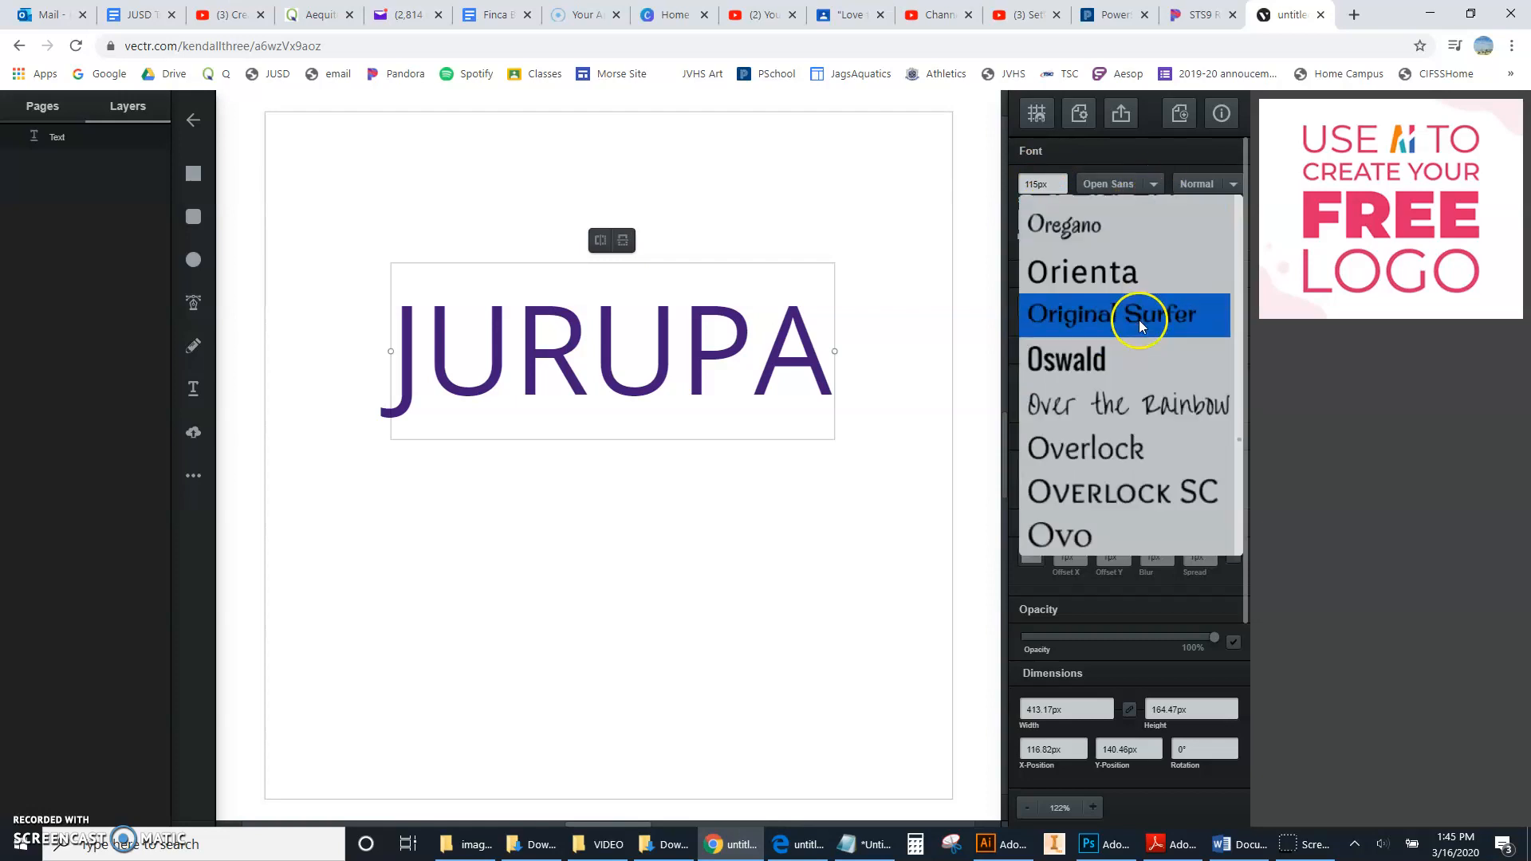
{"action": "left_click", "coordinate": [1102, 251]}
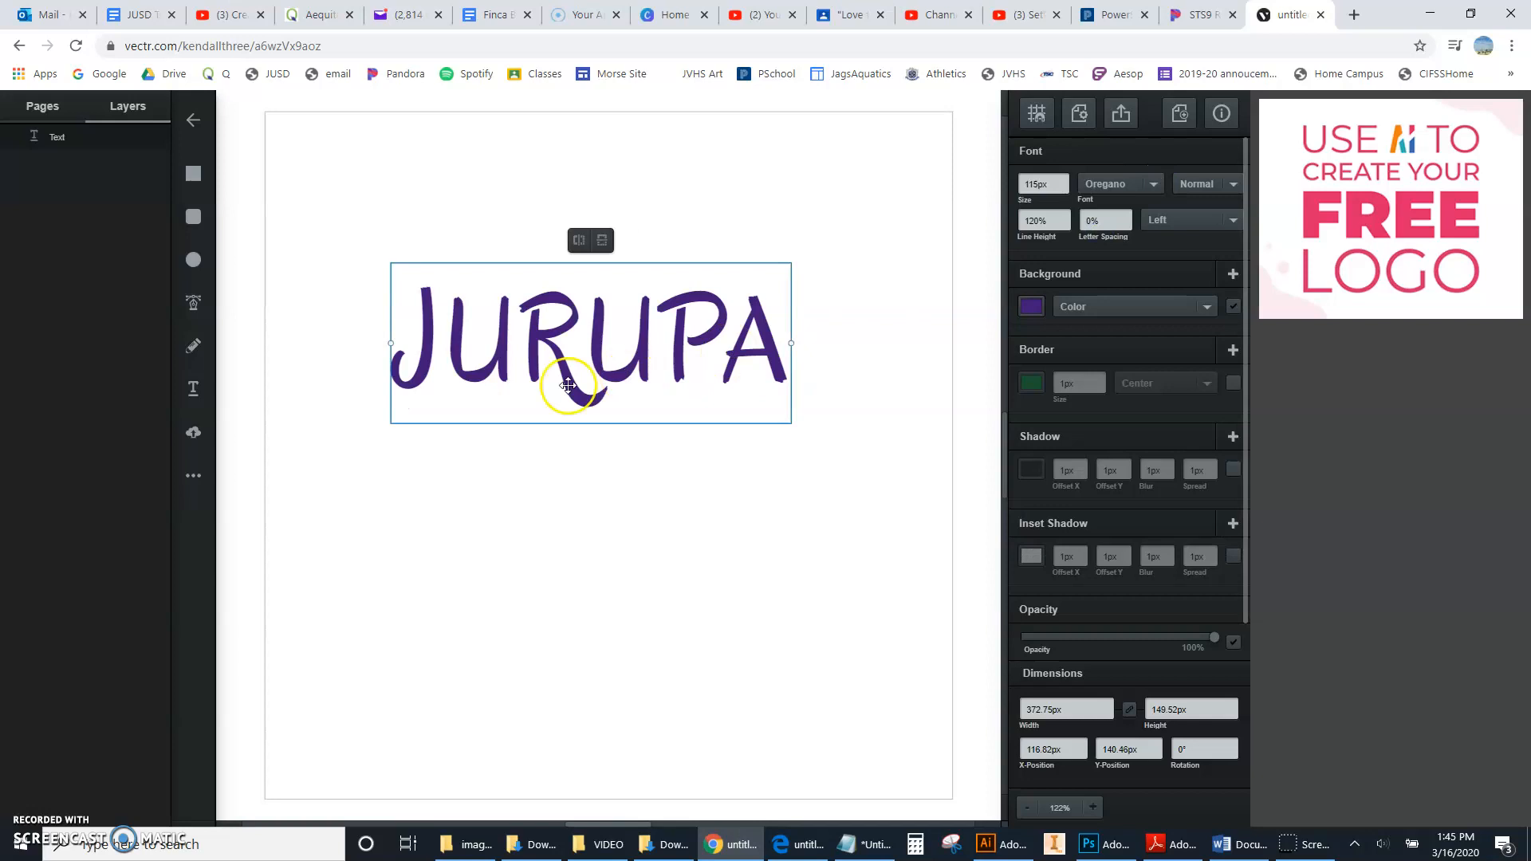
- Set the JURUPA text's font to Coda Caption and reposition it to about X 54 px, Y 119 px
{"action": "left_click", "coordinate": [1126, 185]}
{"action": "scroll", "coordinate": [1063, 358], "scroll_direction": "down", "scroll_amount": 5}
{"action": "scroll", "coordinate": [1063, 357], "scroll_direction": "up", "scroll_amount": 20}
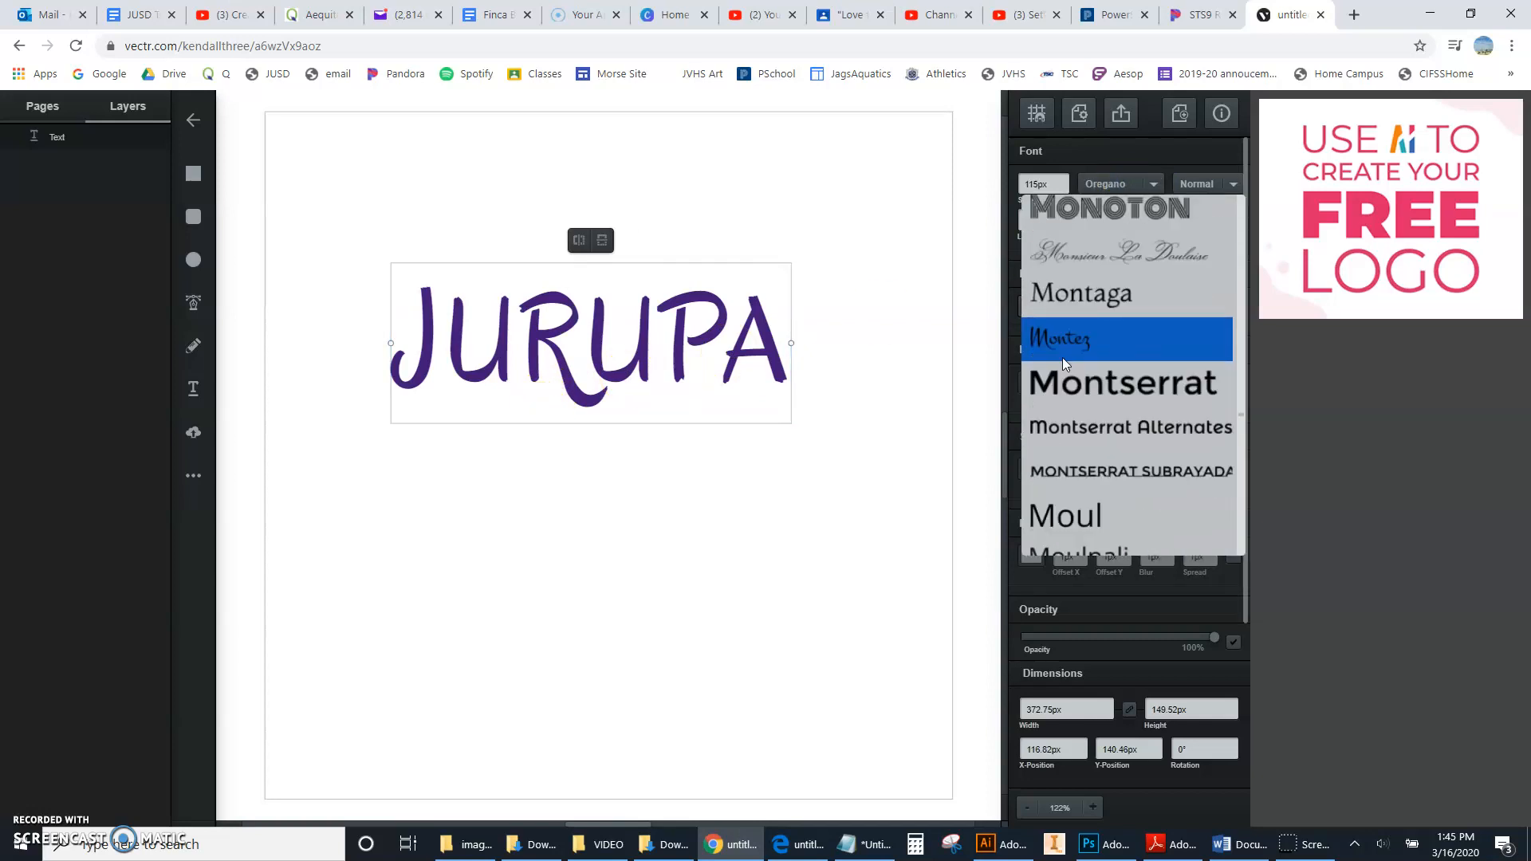
{"action": "scroll", "coordinate": [1063, 358], "scroll_direction": "up", "scroll_amount": 20}
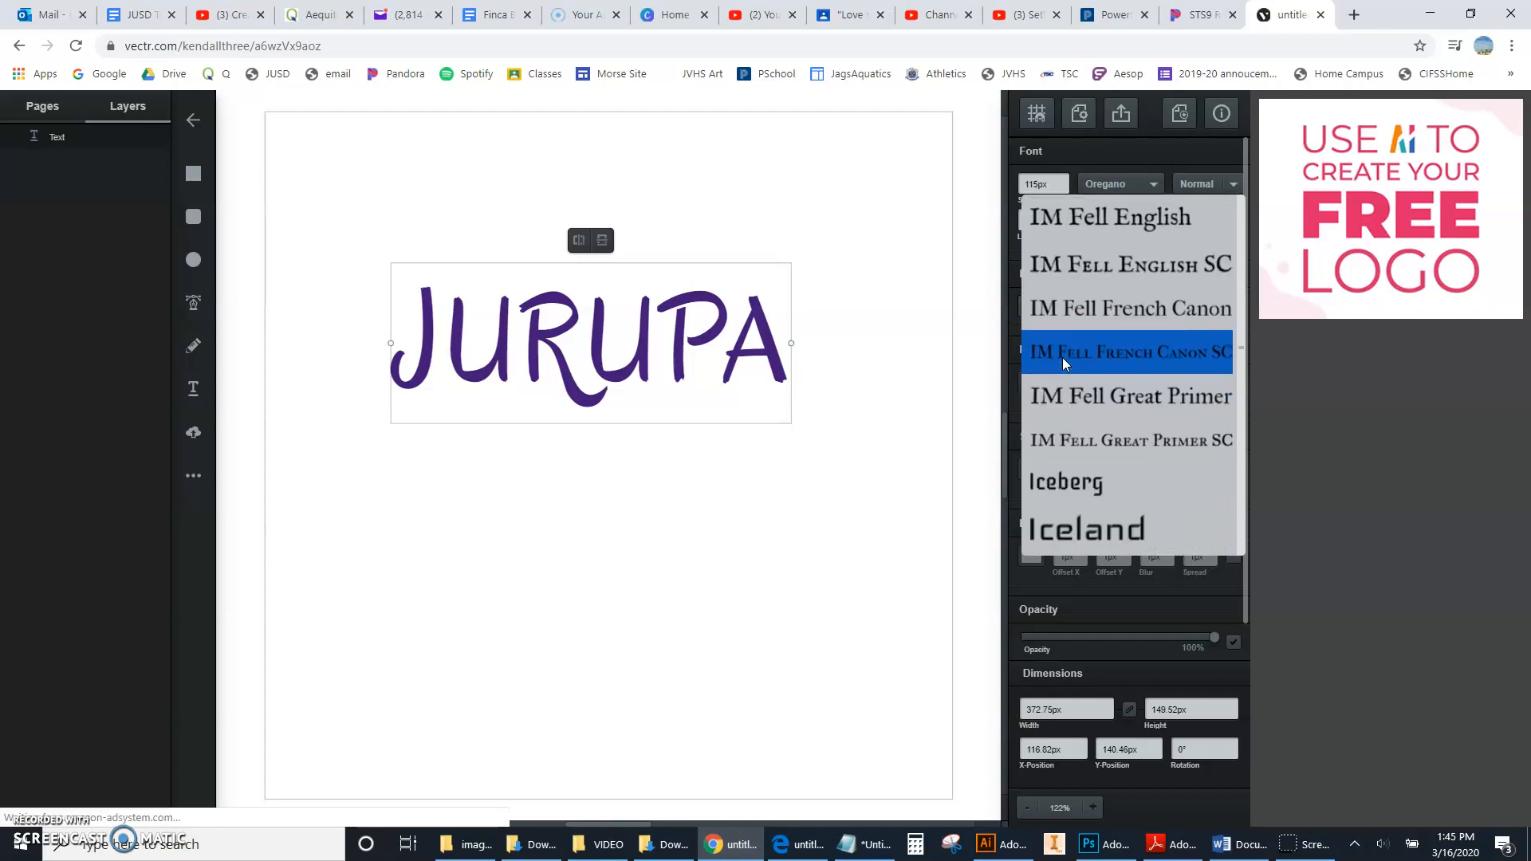
{"action": "scroll", "coordinate": [1062, 357], "scroll_direction": "up", "scroll_amount": 20}
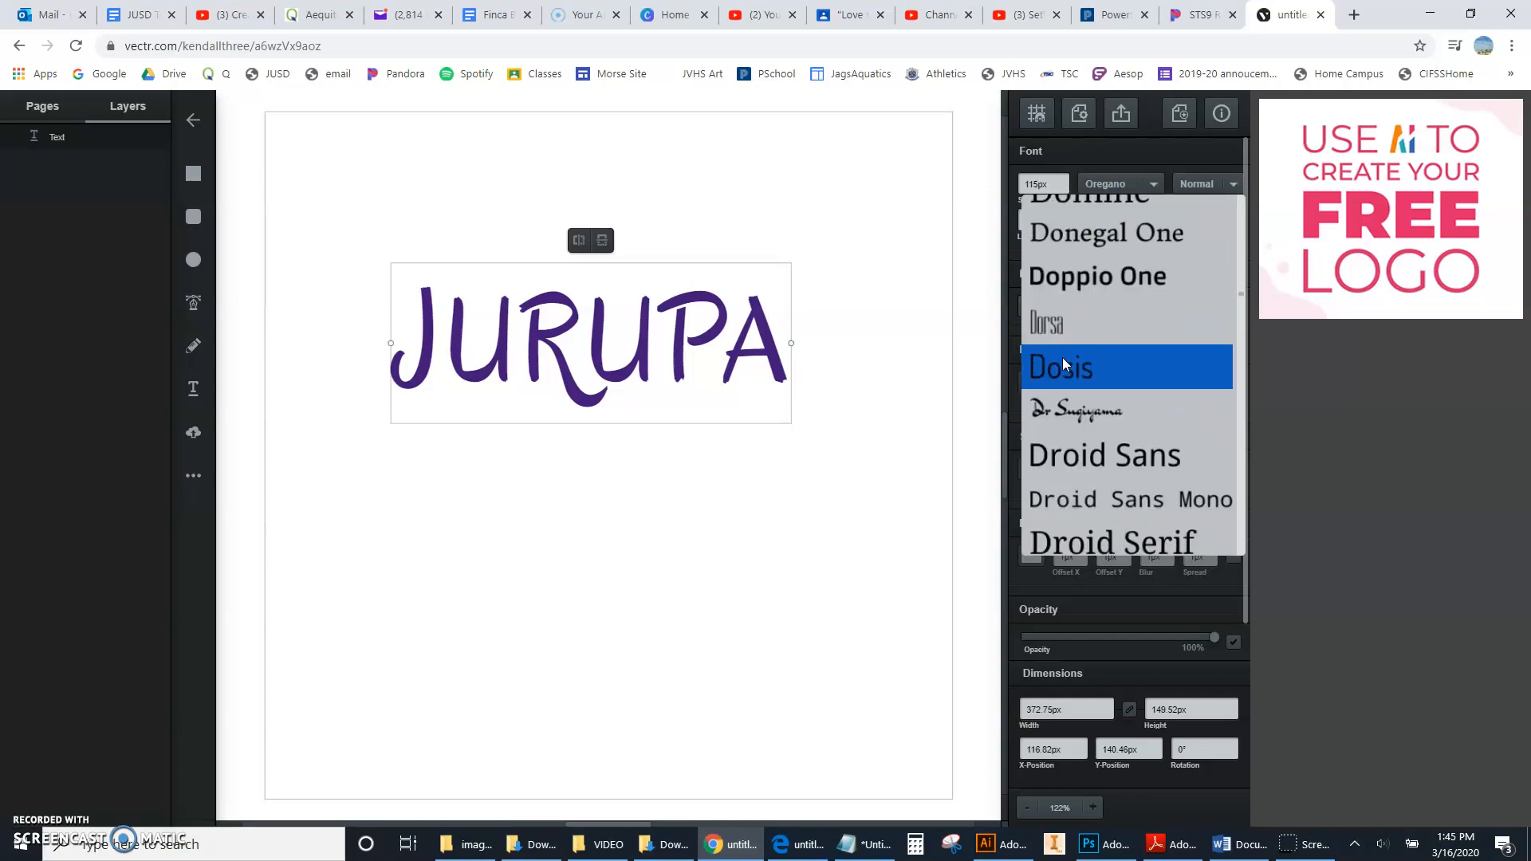
{"action": "scroll", "coordinate": [1091, 355], "scroll_direction": "up", "scroll_amount": 8}
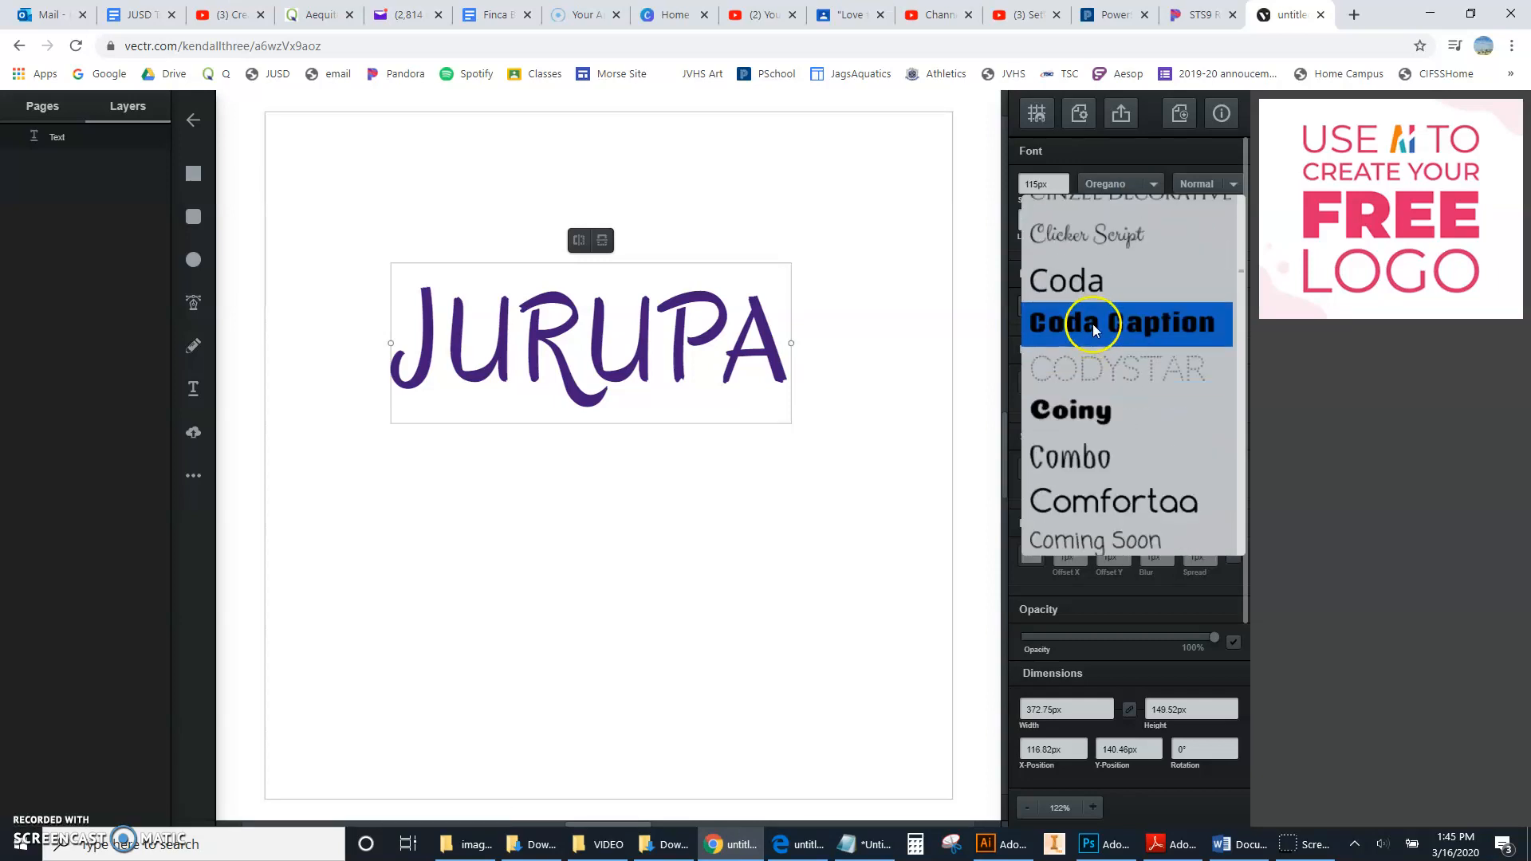
{"action": "left_click", "coordinate": [1093, 323]}
{"action": "left_click_drag", "start_coordinate": [718, 375], "coordinate": [651, 365]}
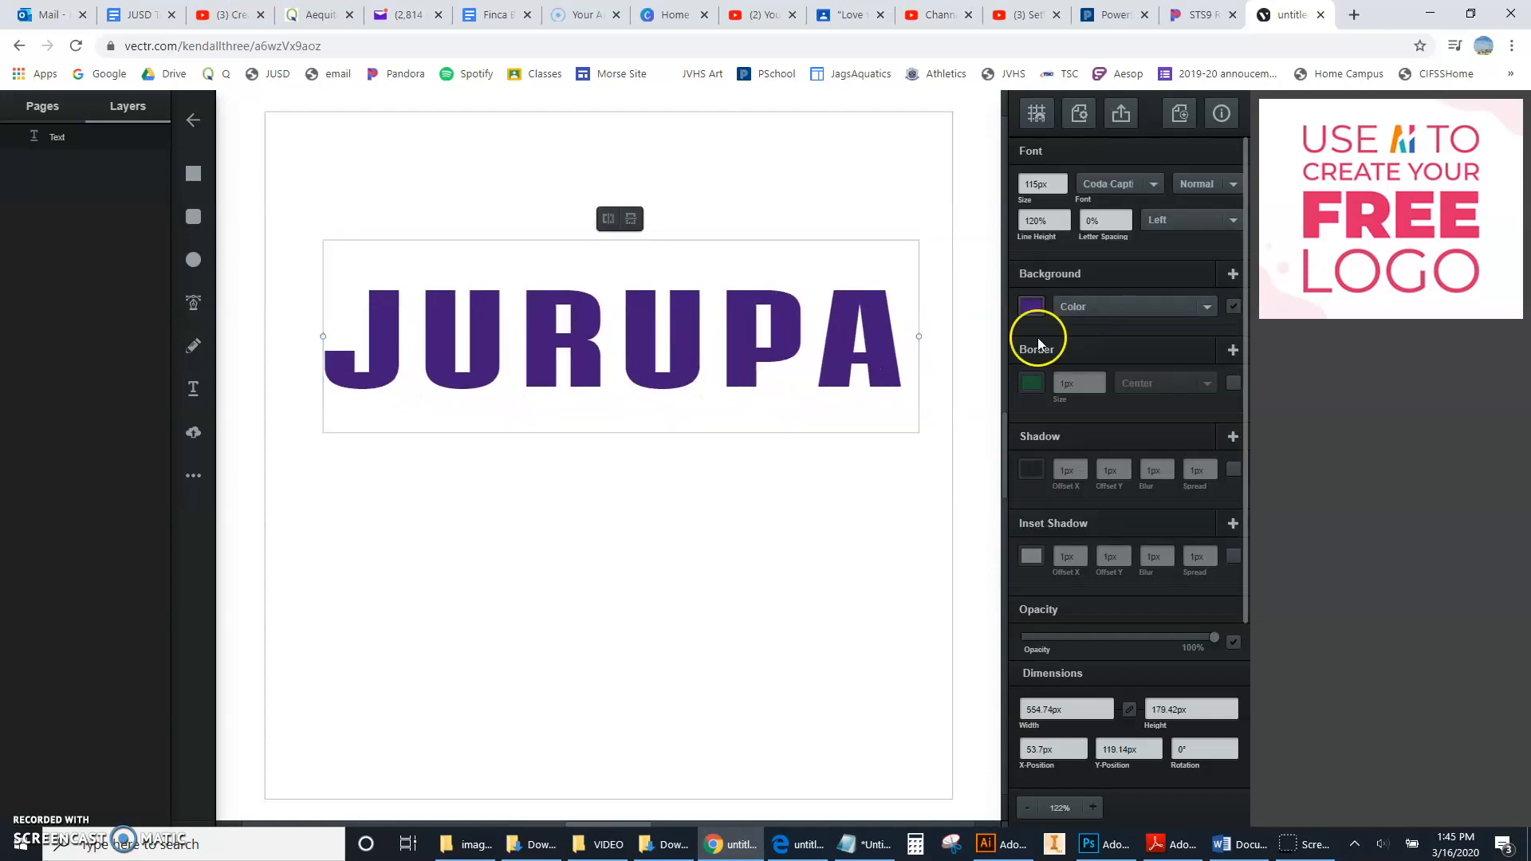
- Fill the JURUPA lettering with the blue color #0516a2
{"action": "left_click", "coordinate": [1032, 305]}
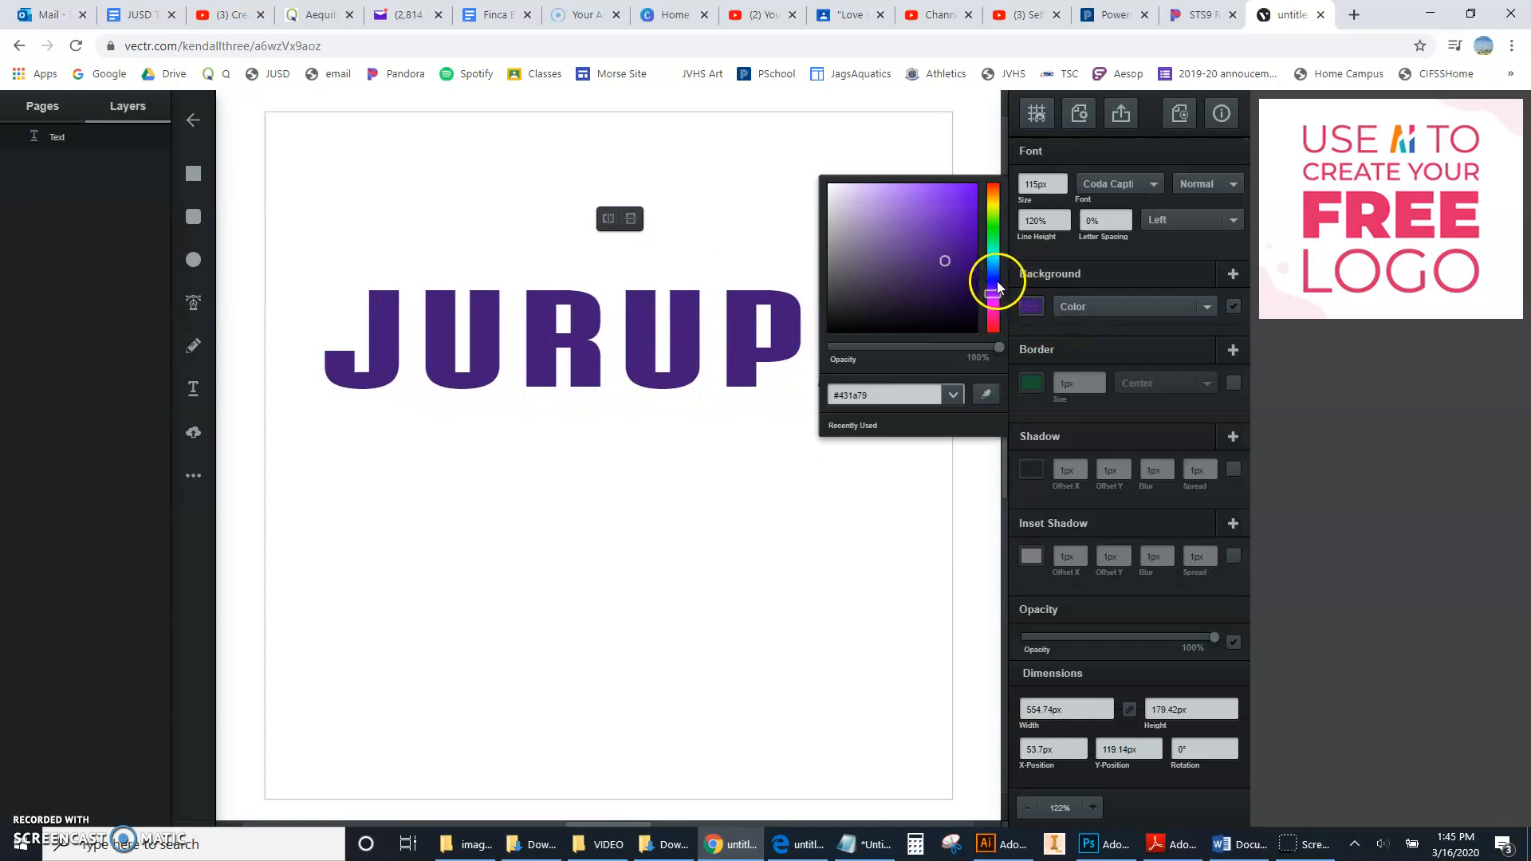
{"action": "left_click", "coordinate": [994, 280]}
{"action": "left_click", "coordinate": [973, 238]}
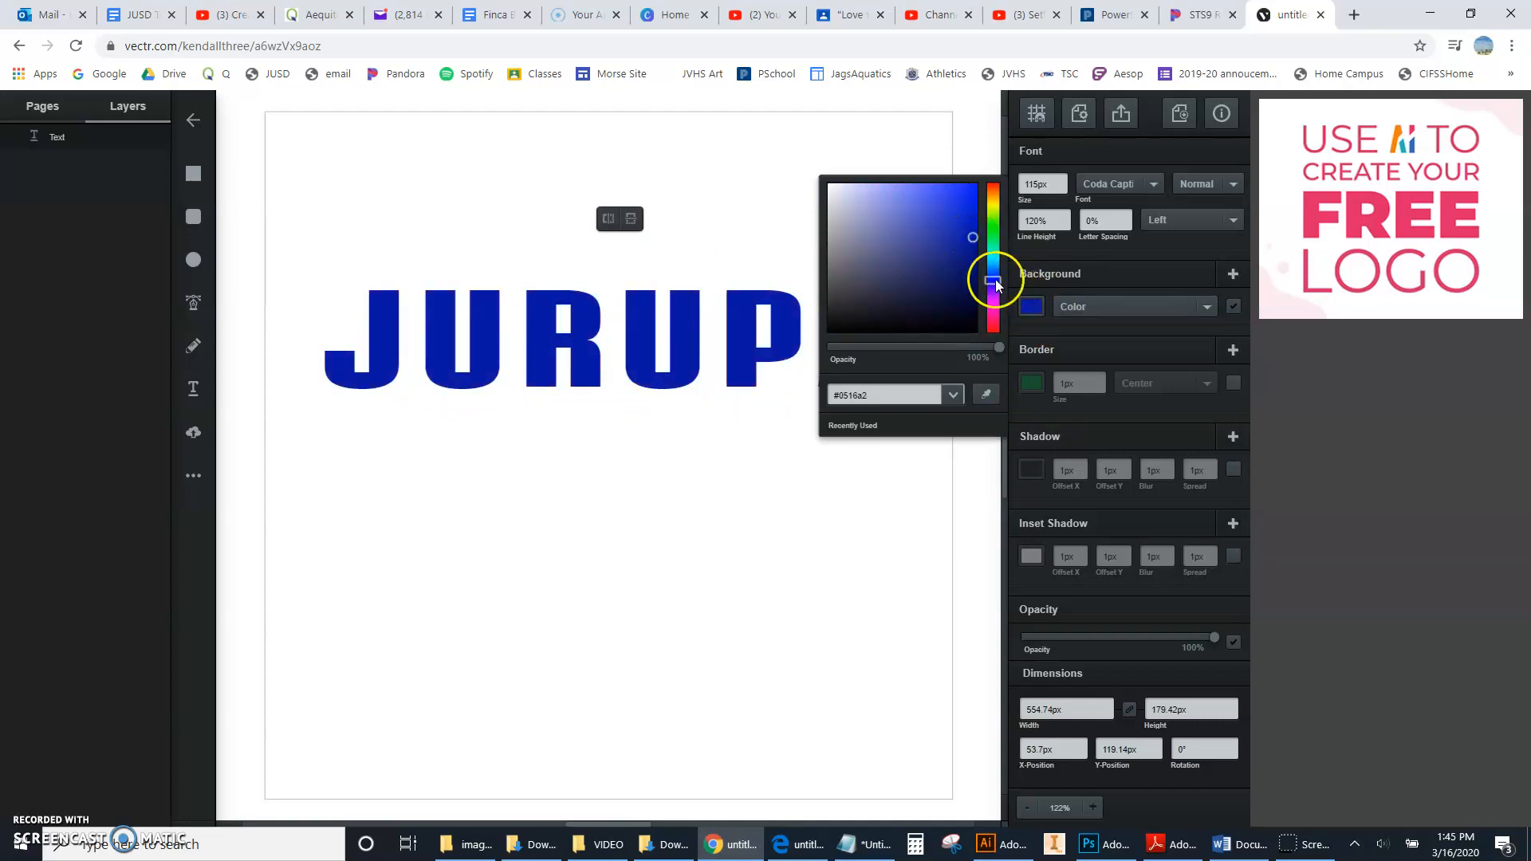
- Give the lettering a 3 px gray border in #737875 and shift the text slightly down to about Y 136 px
{"action": "left_click", "coordinate": [1032, 382]}
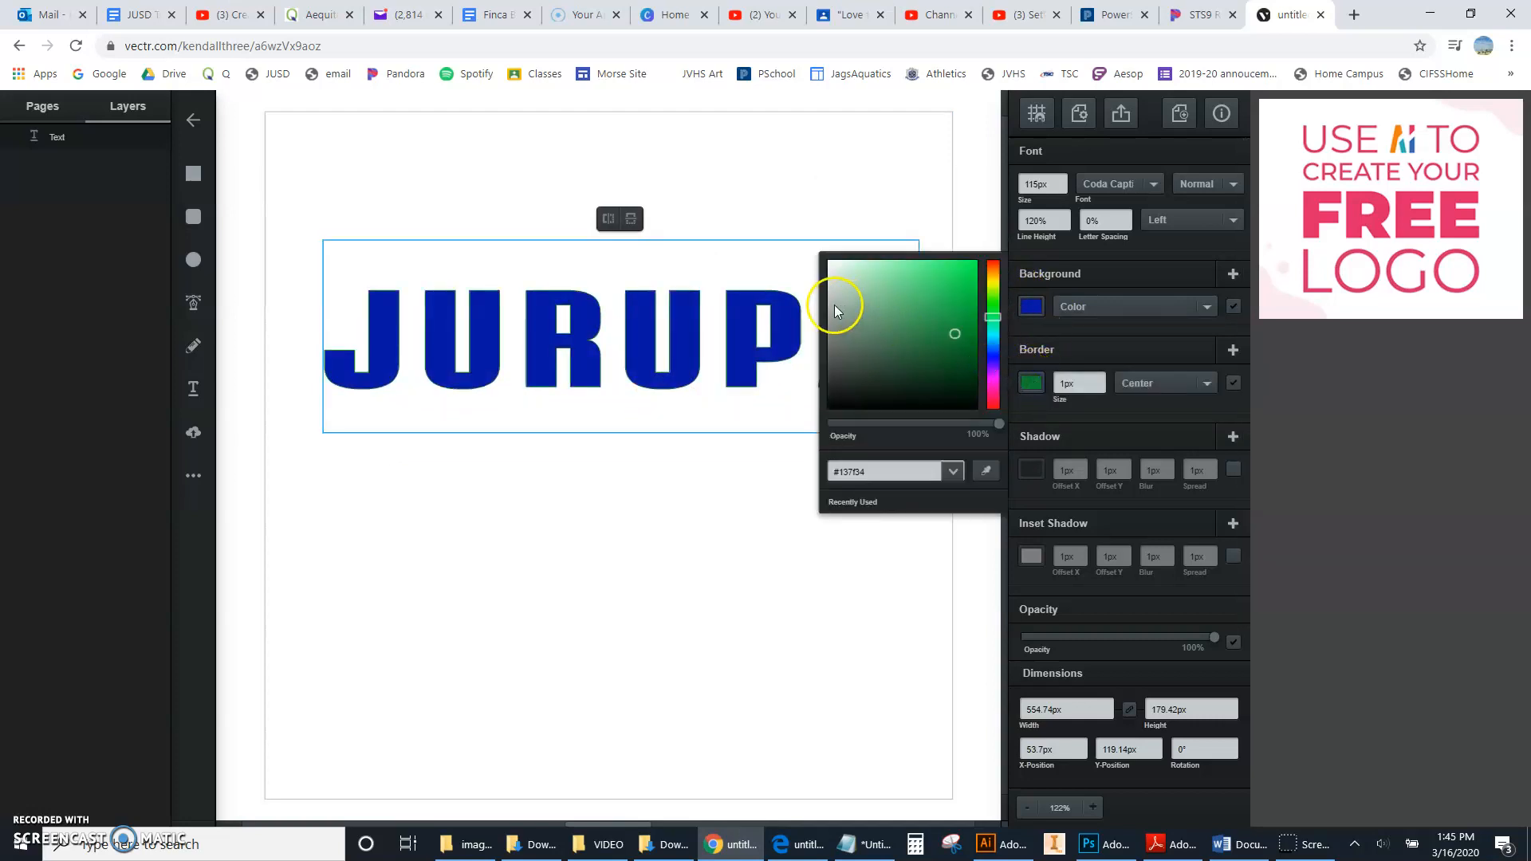
{"action": "left_click", "coordinate": [833, 340]}
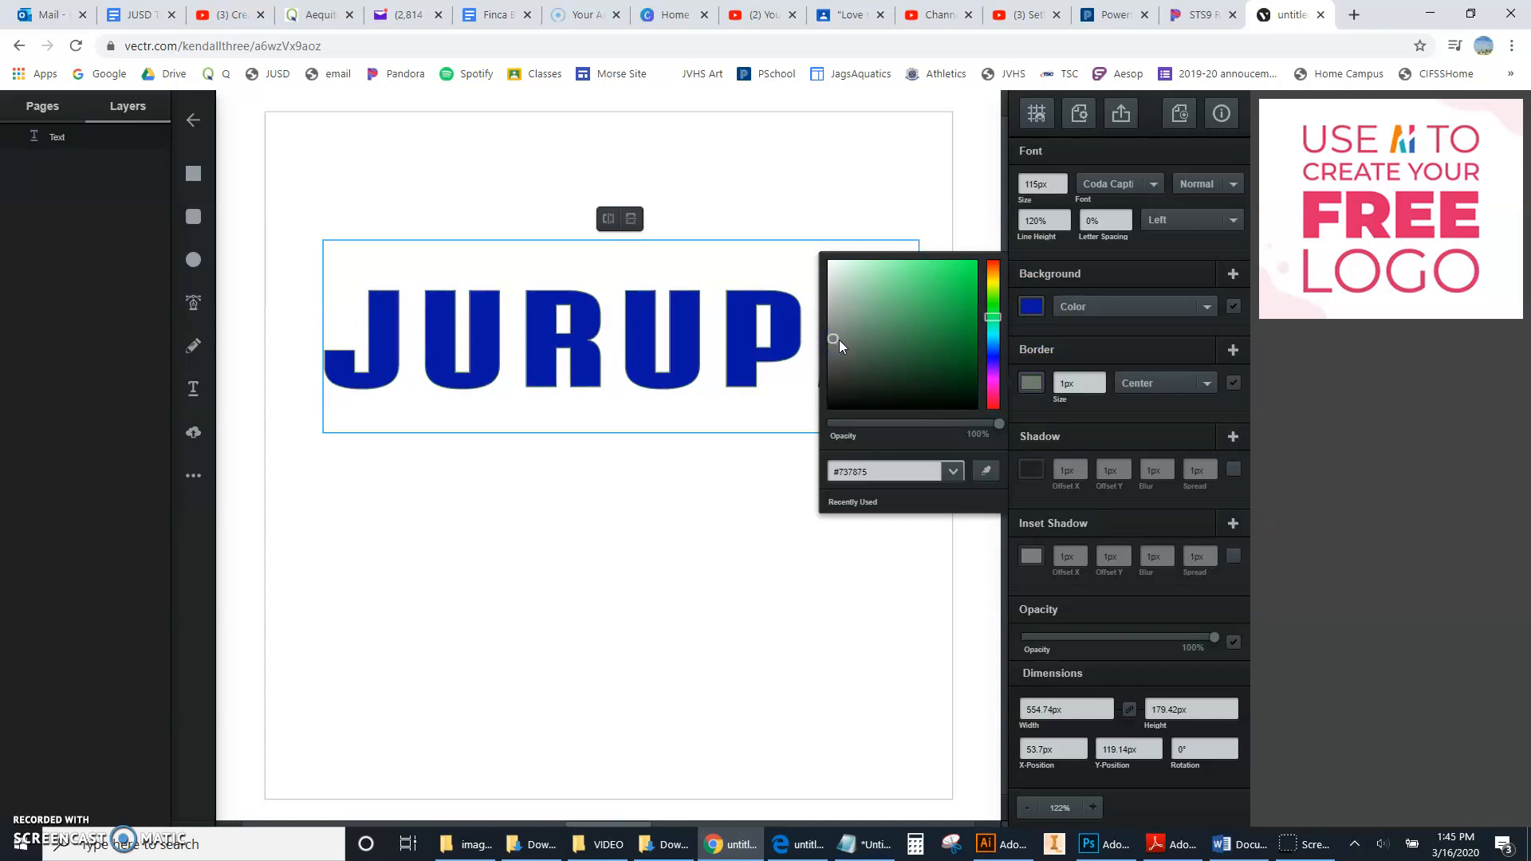
{"action": "left_click", "coordinate": [1089, 383]}
{"action": "left_click", "coordinate": [1102, 380]}
{"action": "left_click", "coordinate": [1103, 380]}
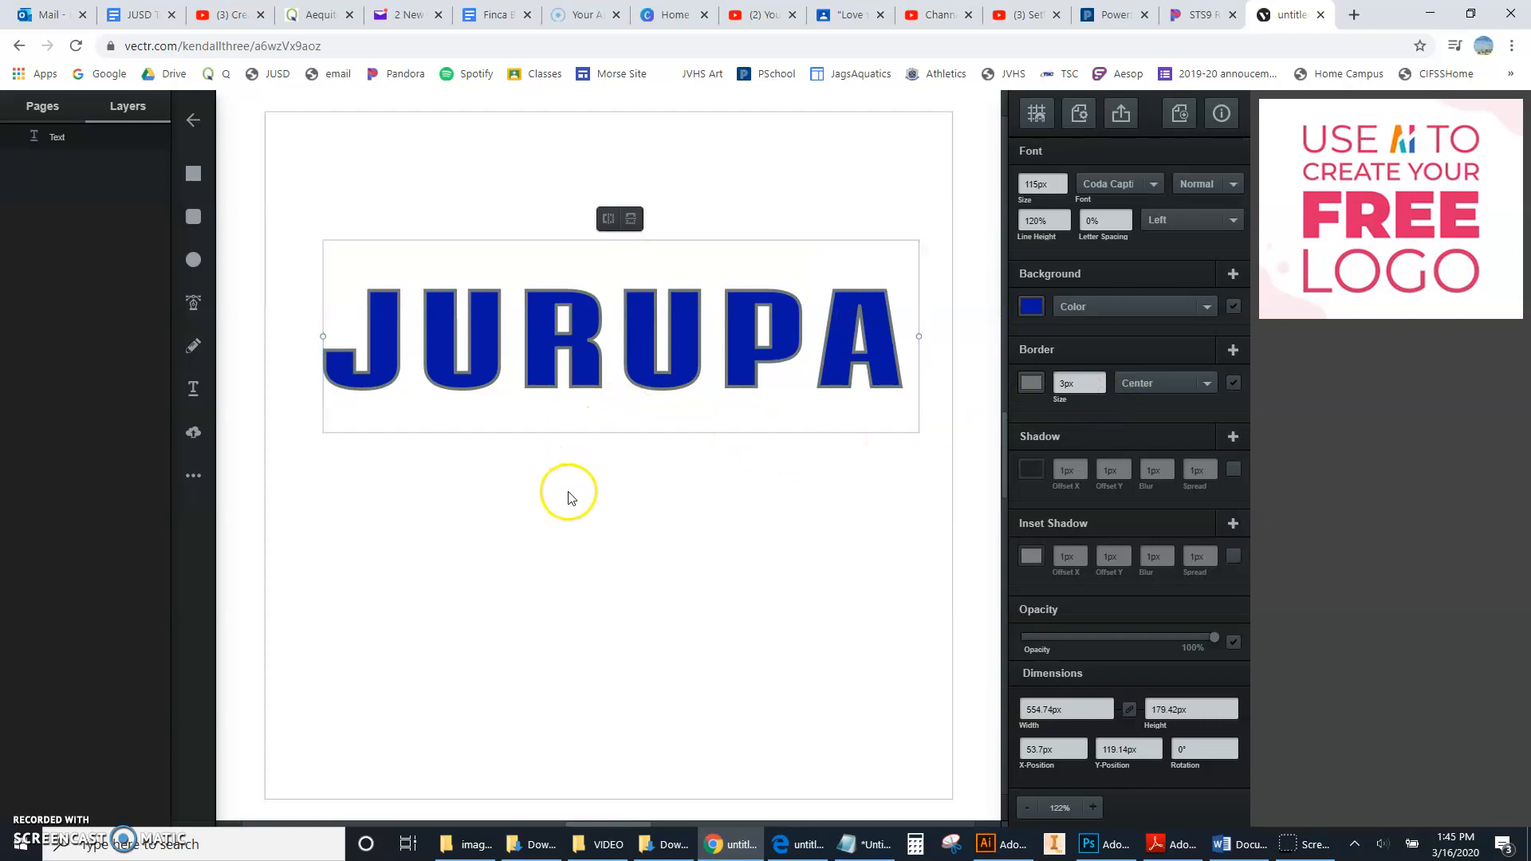
{"action": "left_click_drag", "start_coordinate": [564, 386], "coordinate": [559, 403]}
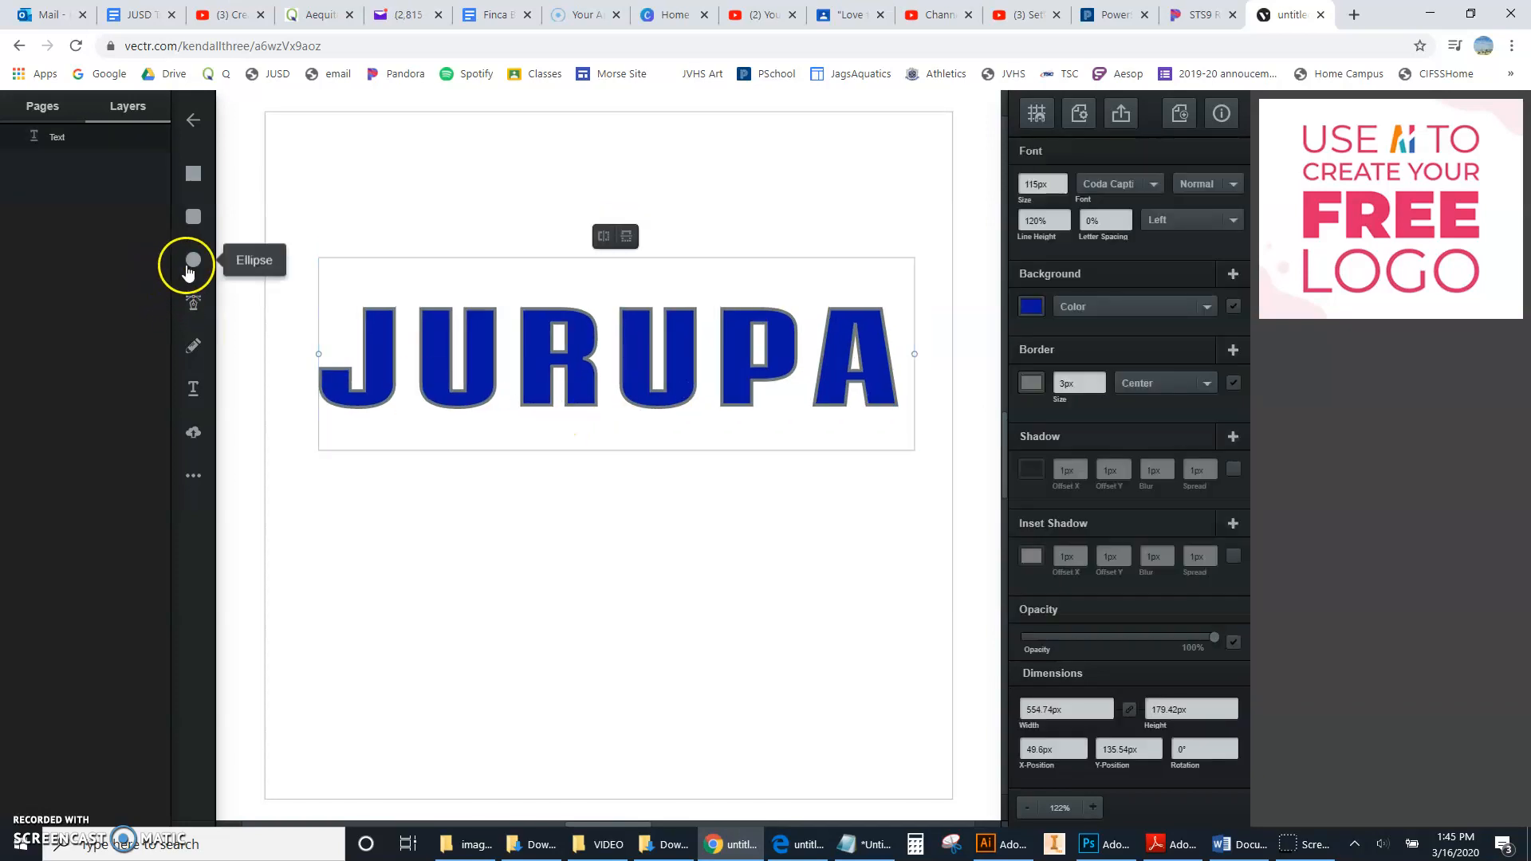
- Draw an ellipse about 625 by 260 px and place it over the text at about X 8 px, Y 196 px
{"action": "left_click", "coordinate": [183, 272]}
{"action": "mouse_move", "coordinate": [285, 245]}
{"action": "left_mouse_down"}
{"action": "mouse_move", "coordinate": [540, 489]}
{"action": "mouse_move", "coordinate": [907, 492]}
{"action": "mouse_move", "coordinate": [956, 524]}
{"action": "left_mouse_up"}
{"action": "left_click_drag", "start_coordinate": [730, 389], "coordinate": [695, 471]}
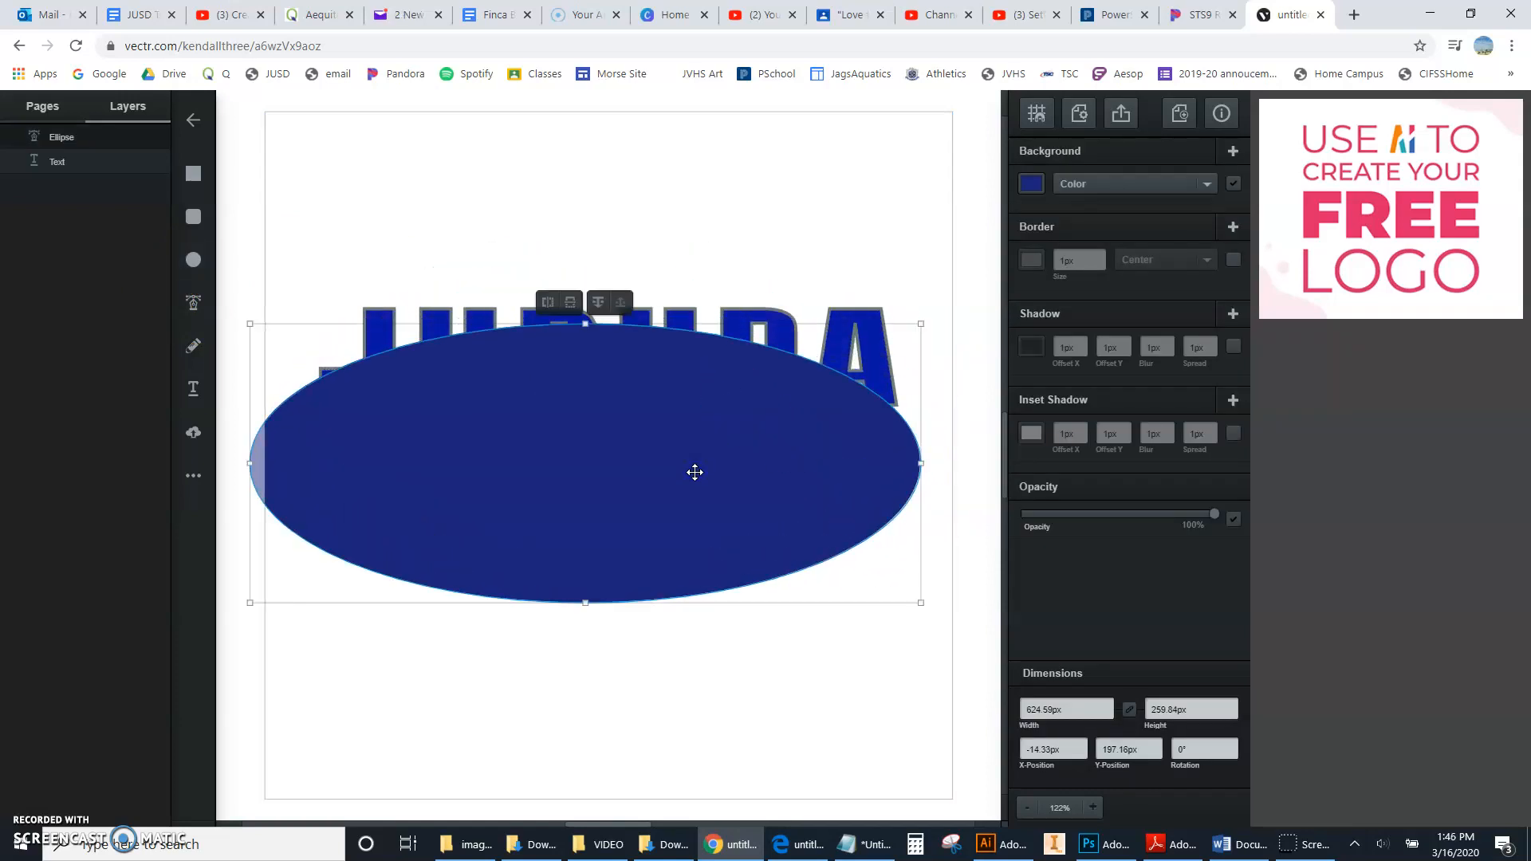
{"action": "right_click", "coordinate": [694, 472]}
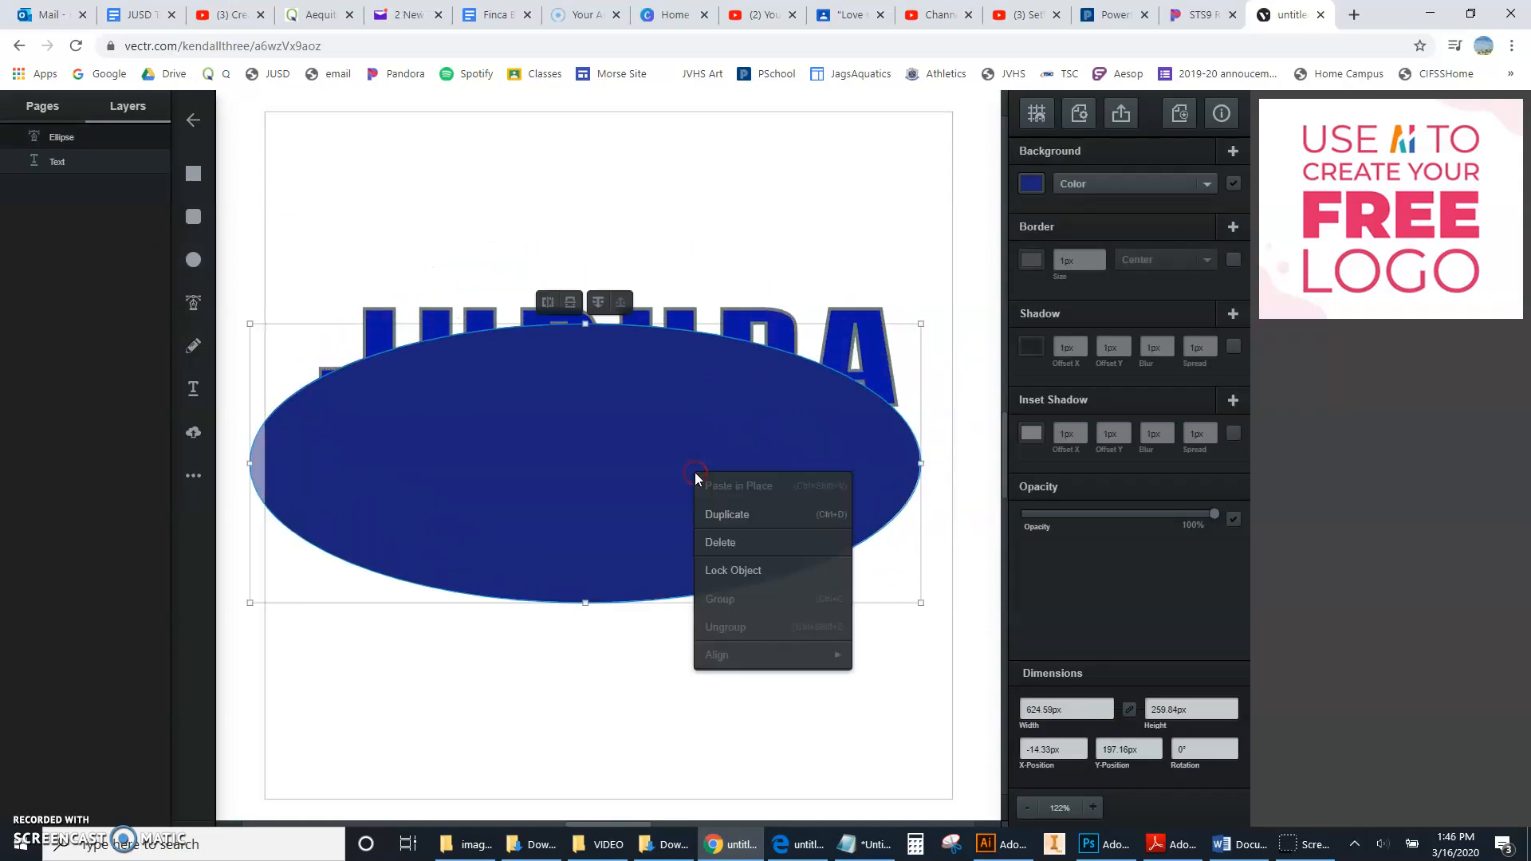
{"action": "left_click", "coordinate": [626, 684]}
{"action": "left_click_drag", "start_coordinate": [622, 556], "coordinate": [630, 467]}
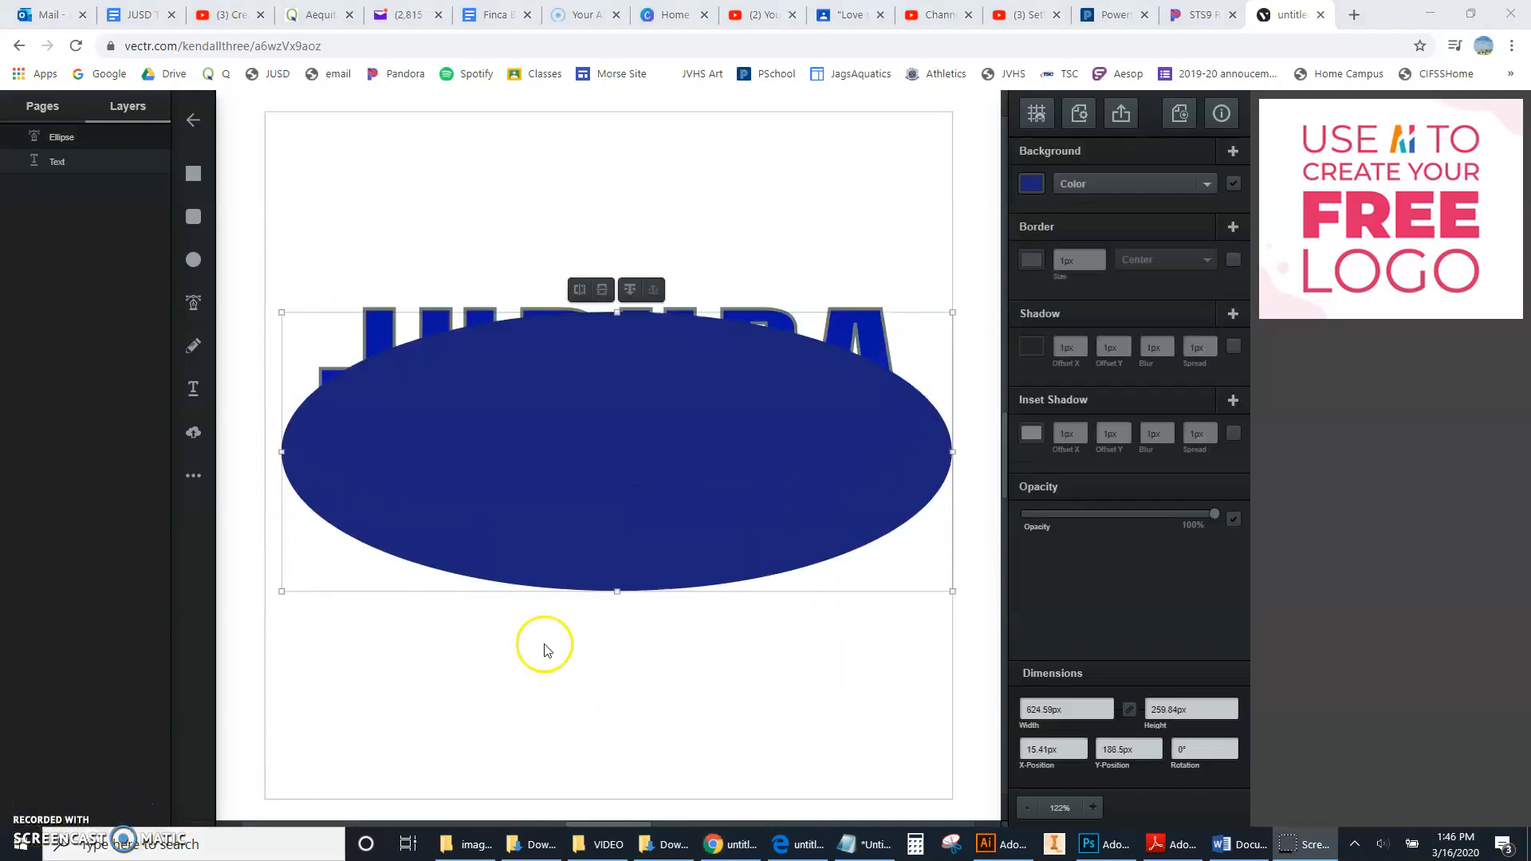
{"action": "mouse_move", "coordinate": [578, 496]}
{"action": "left_mouse_down"}
{"action": "mouse_move", "coordinate": [598, 520]}
{"action": "mouse_move", "coordinate": [615, 503]}
{"action": "mouse_move", "coordinate": [563, 495]}
{"action": "mouse_move", "coordinate": [585, 481]}
{"action": "left_mouse_up"}
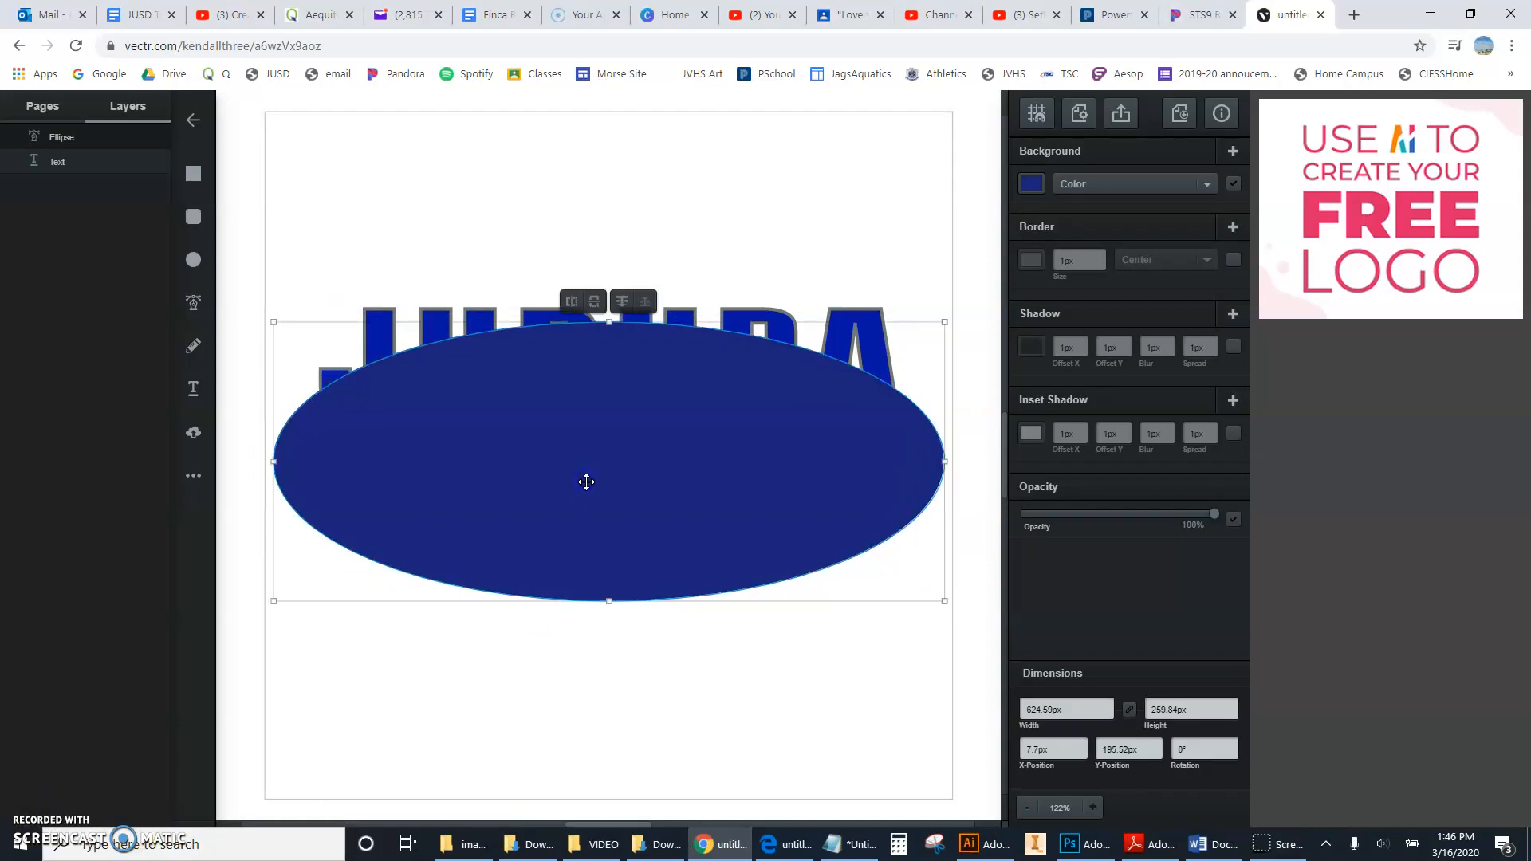
- Move the ellipse layer below the text layer
{"action": "right_click", "coordinate": [615, 362]}
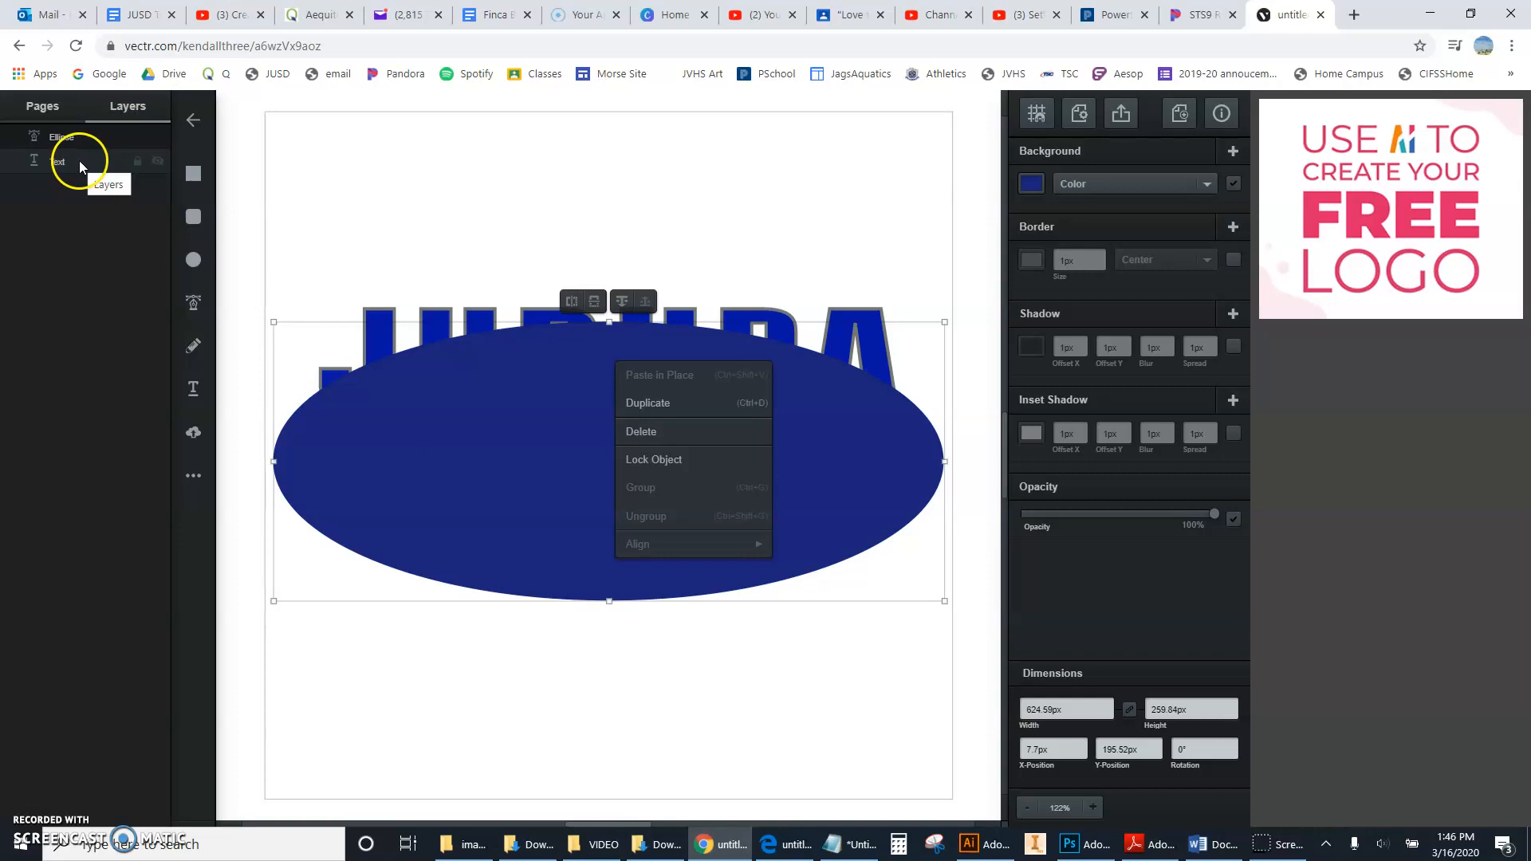
{"action": "double_click", "coordinate": [66, 136]}
{"action": "left_click_drag", "start_coordinate": [93, 137], "coordinate": [95, 156]}
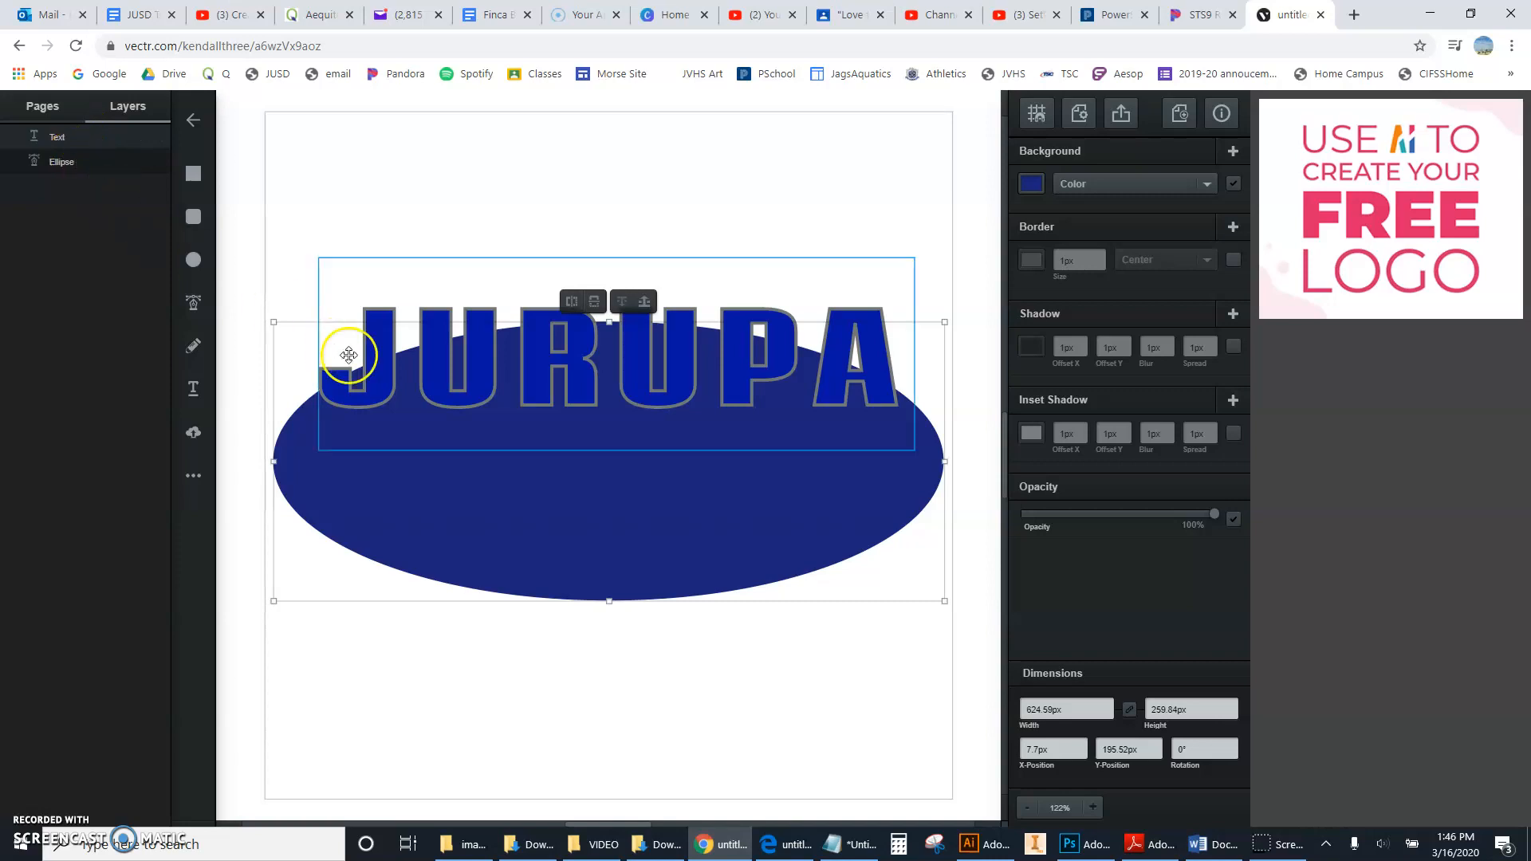
- Center the ellipse behind the JURUPA lettering and fill it with dark gray #363637
{"action": "left_click_drag", "start_coordinate": [455, 472], "coordinate": [464, 390]}
{"action": "left_click", "coordinate": [1030, 185]}
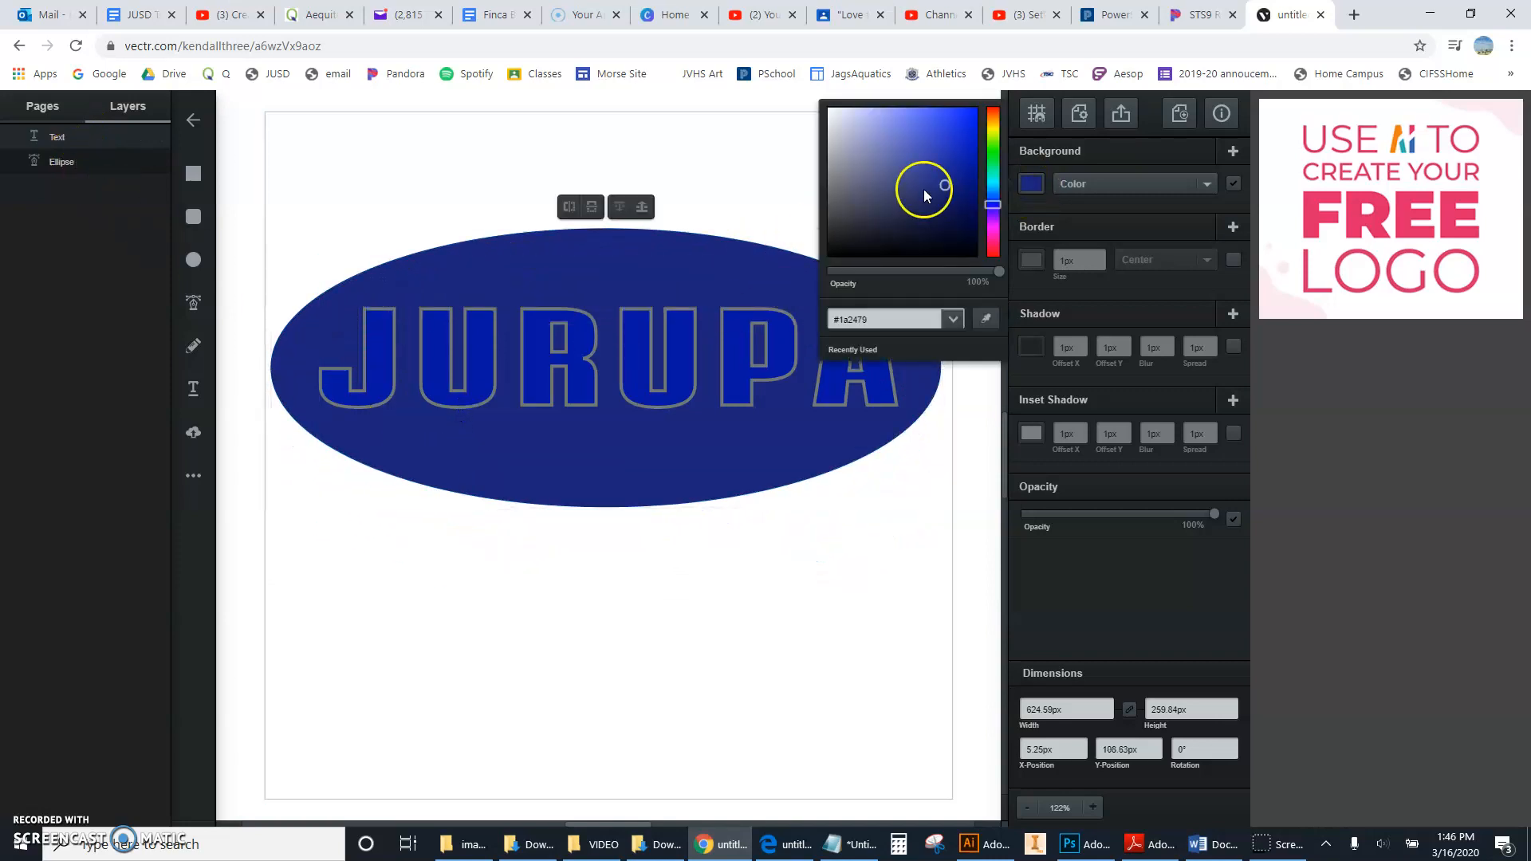
{"action": "left_click", "coordinate": [829, 225]}
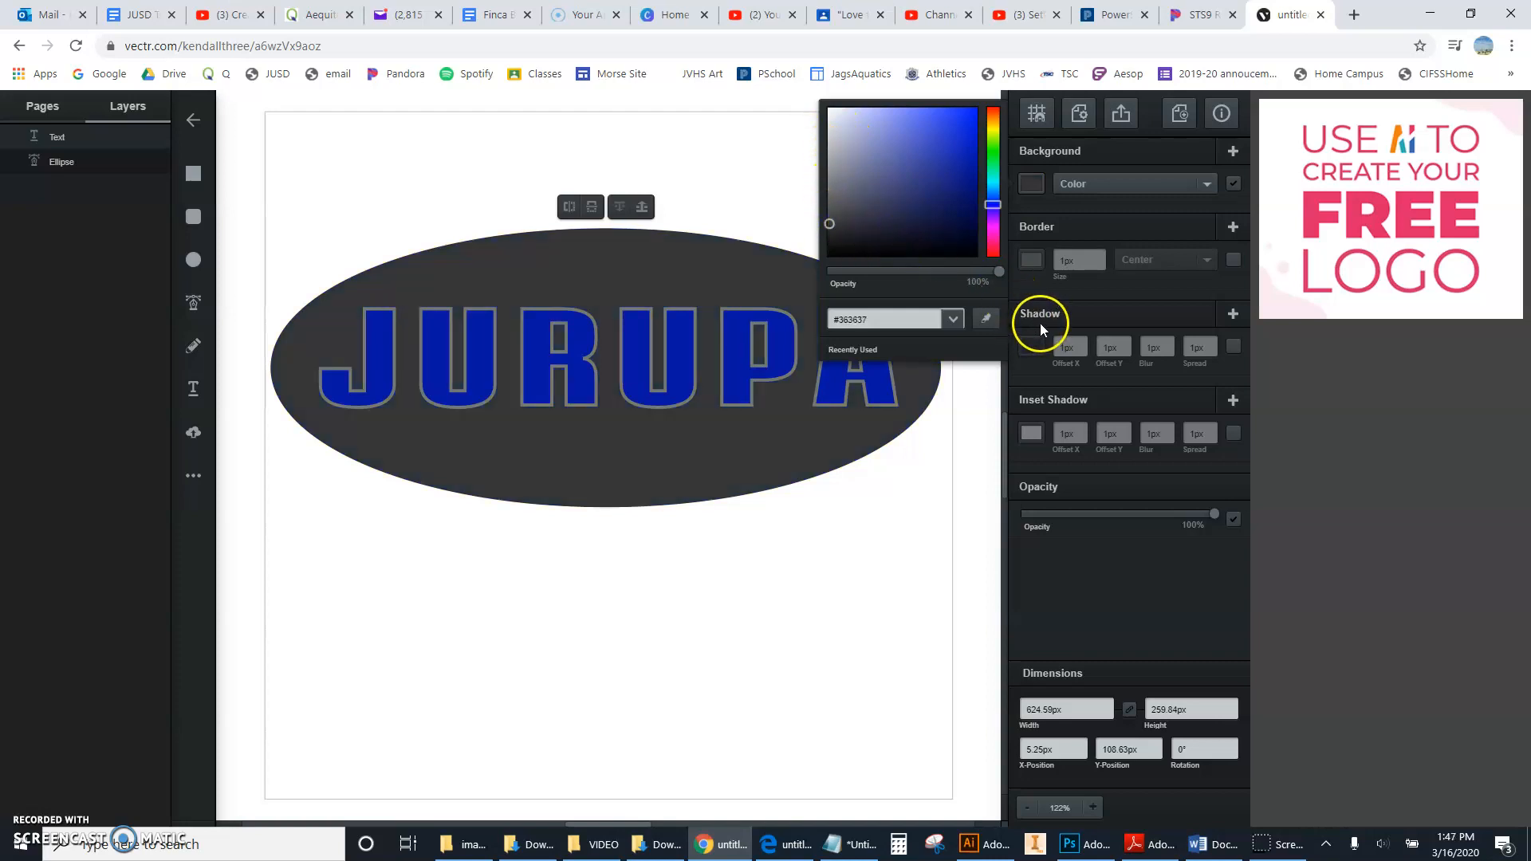
- Give the dark gray ellipse a half-transparent blue shadow, rgba(3,27,137,0.5), with 1 px offsets, blur and spread
{"action": "left_click", "coordinate": [1032, 346]}
{"action": "left_click", "coordinate": [996, 319]}
{"action": "left_click", "coordinate": [975, 291]}
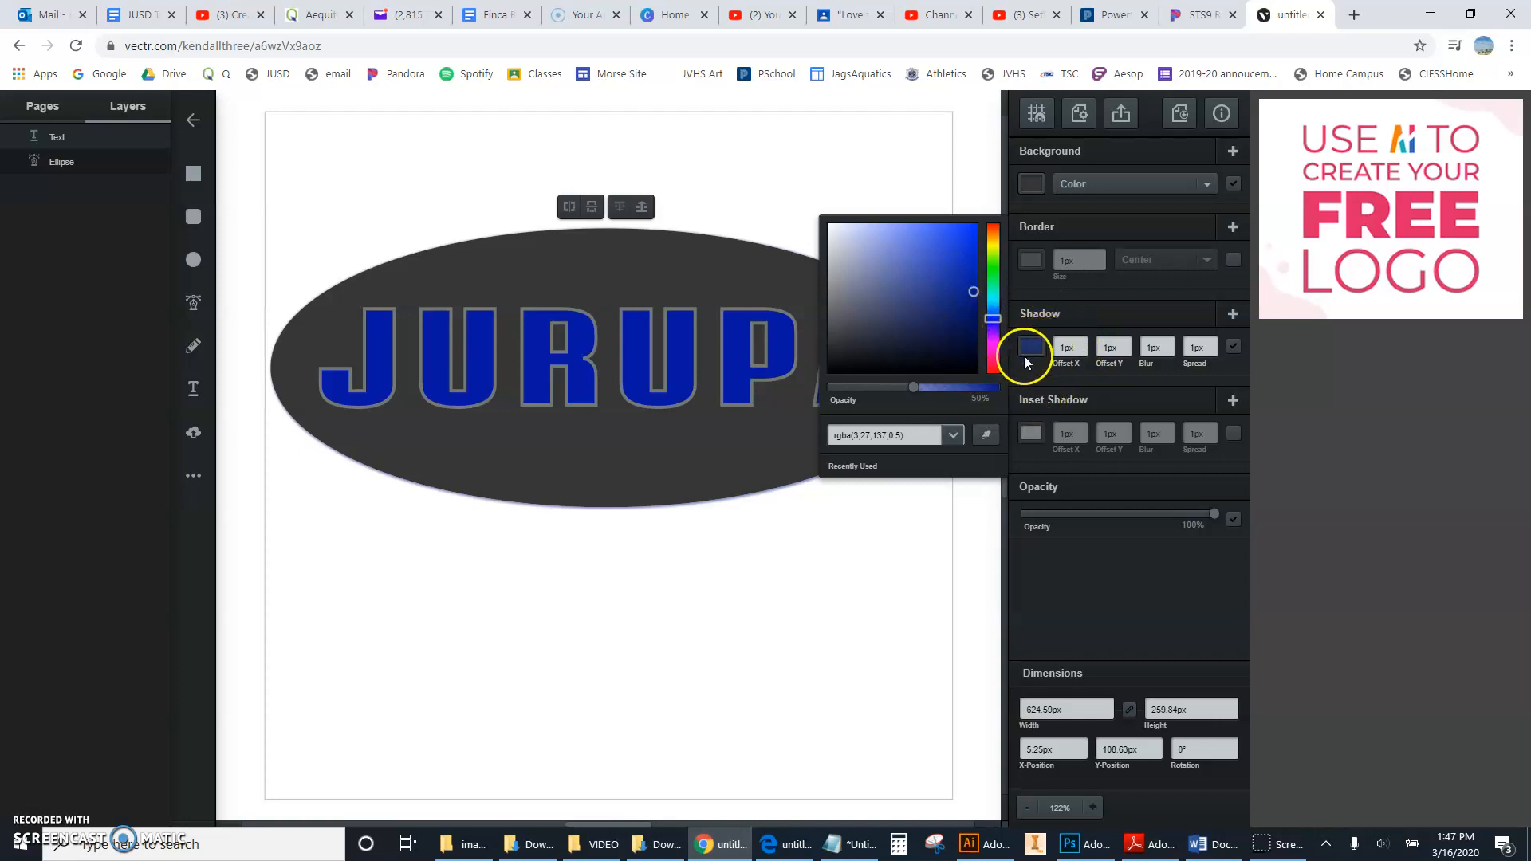
{"action": "left_click", "coordinate": [1158, 403]}
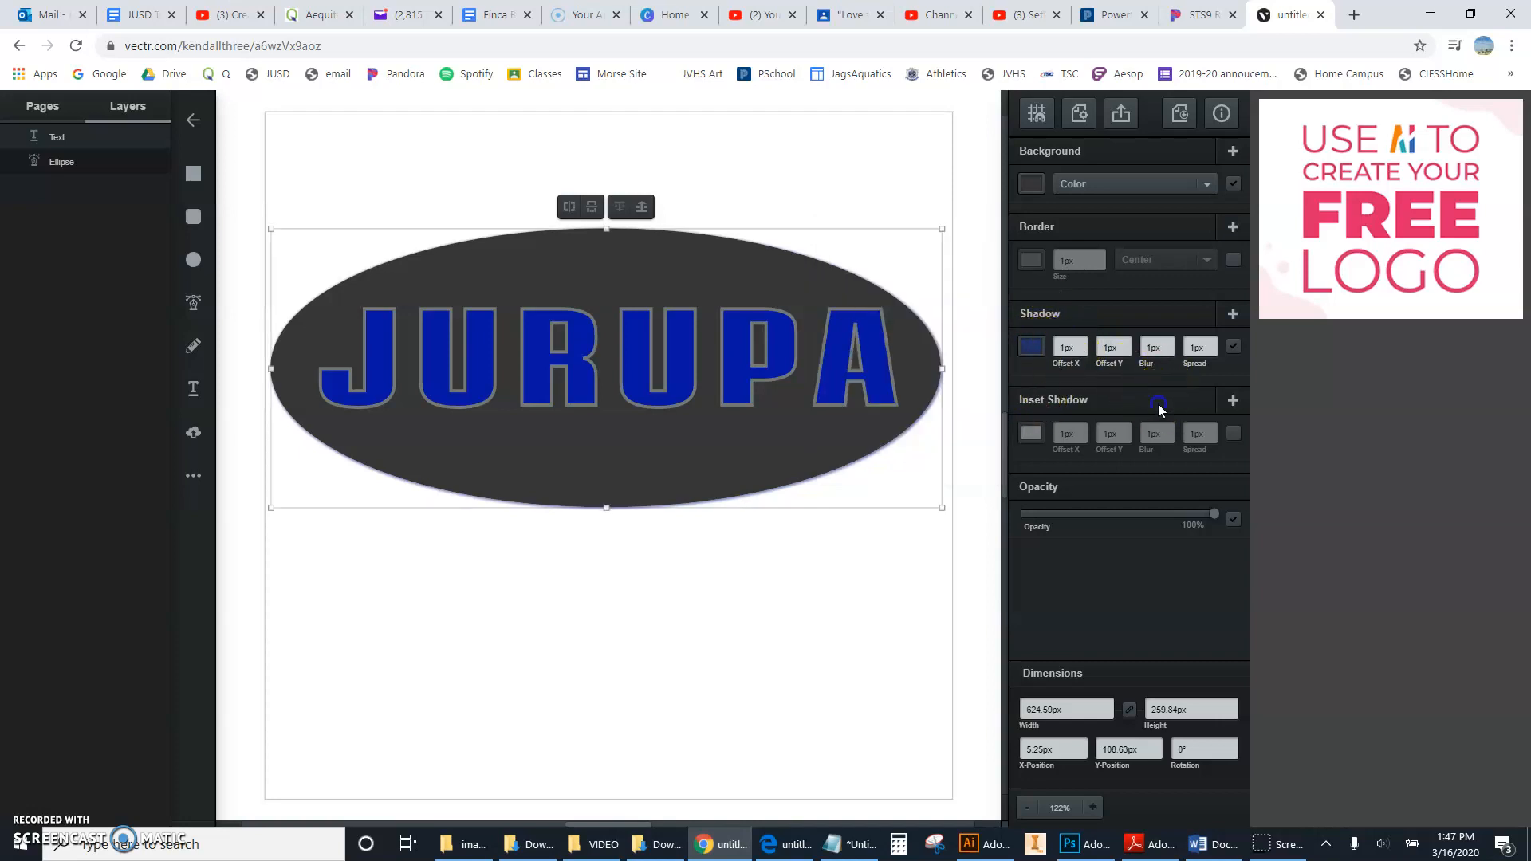
- Shift the JURUPA lettering slightly down on the ellipse to about X 53 px, Y 145 px
{"action": "left_click", "coordinate": [840, 588]}
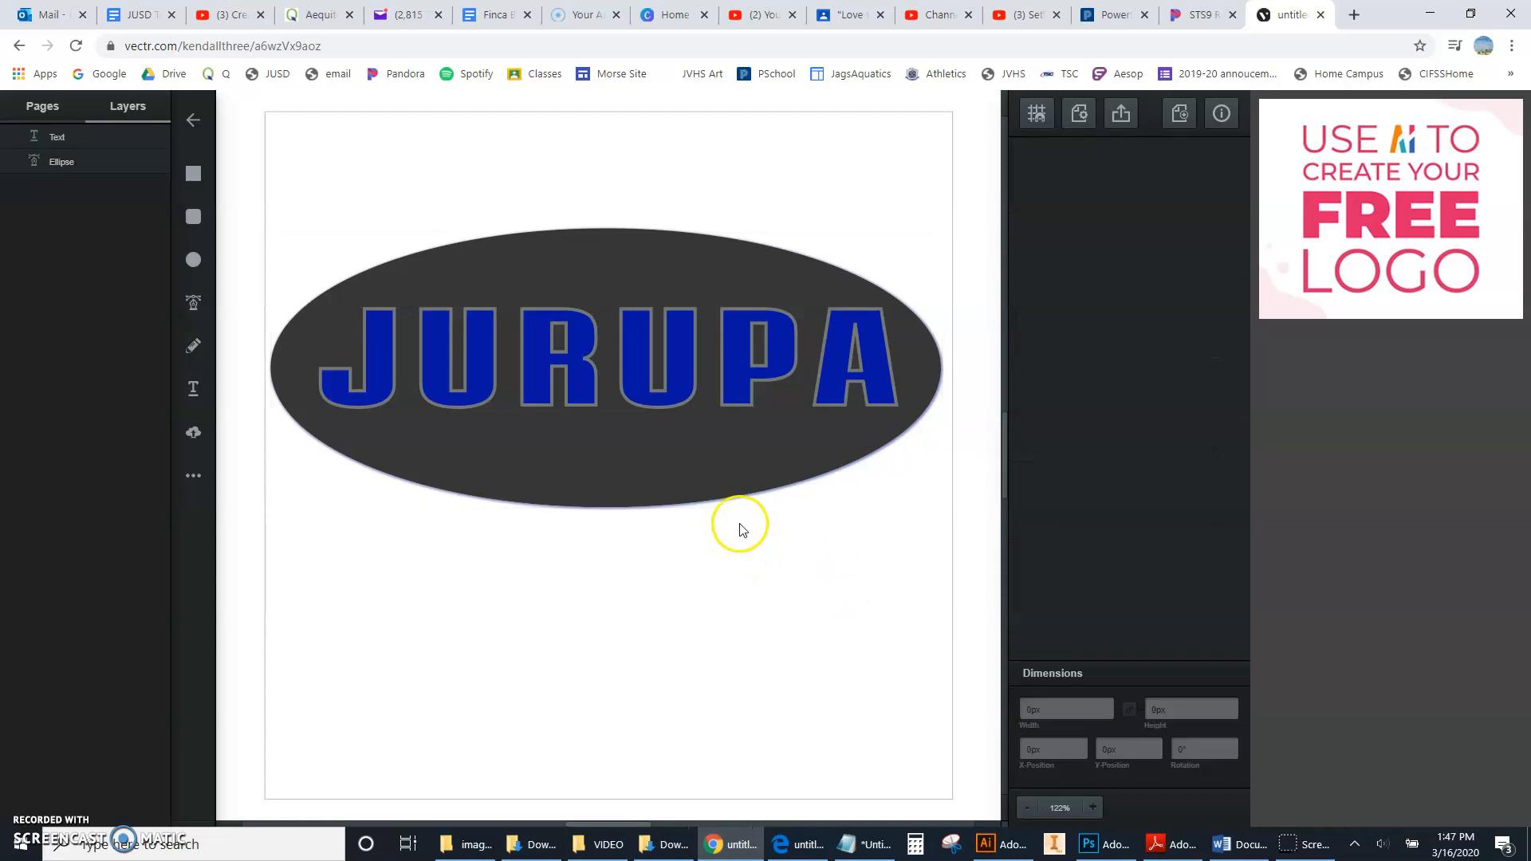
{"action": "left_click_drag", "start_coordinate": [619, 447], "coordinate": [622, 438]}
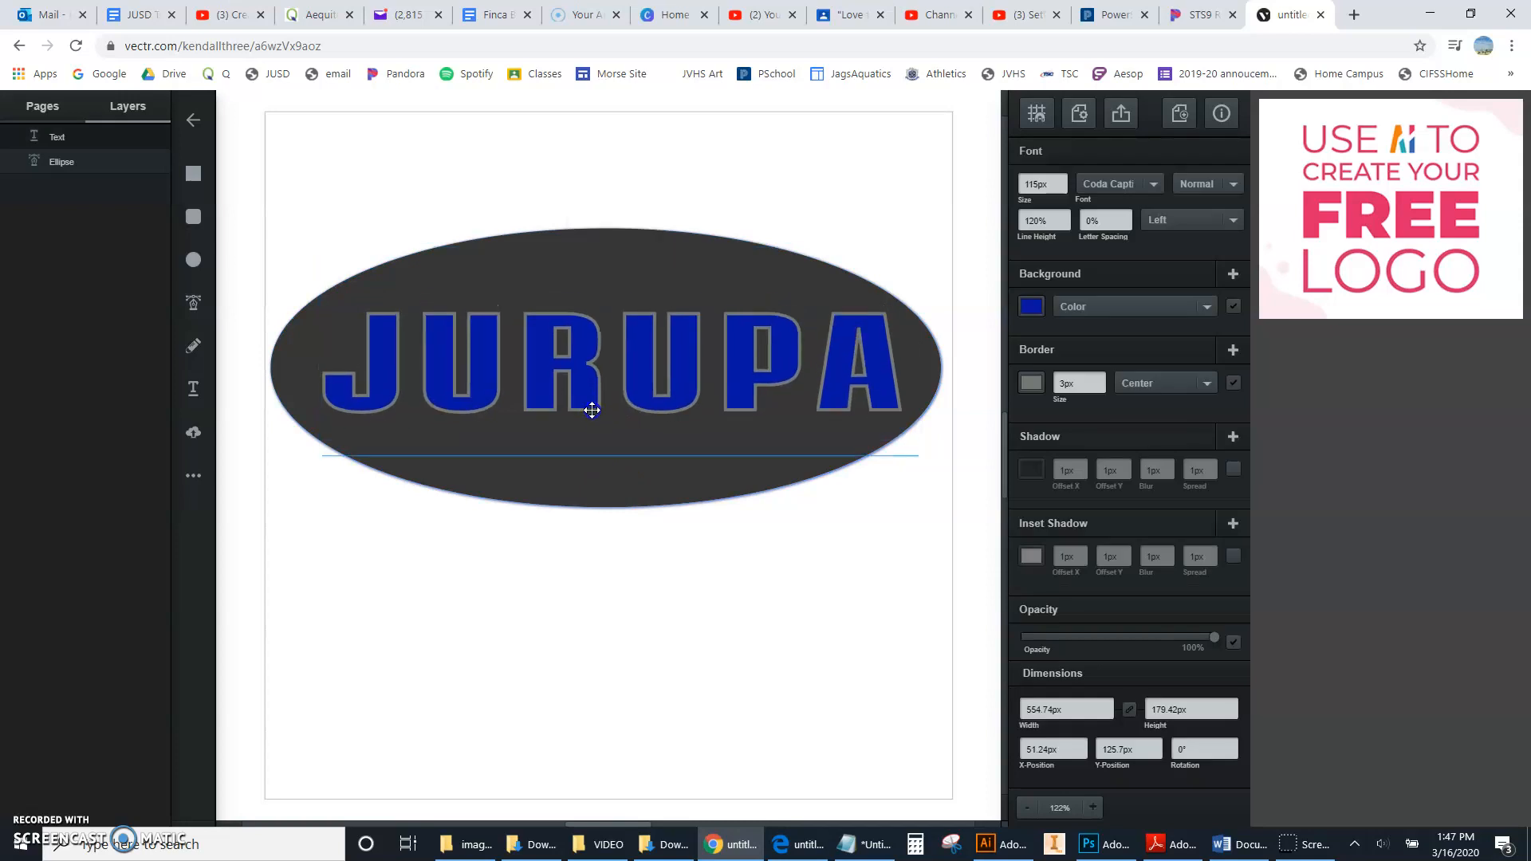
- Return to the file dashboard and reopen the untitled file with the blue JURUPA lettering on the ellipse
{"action": "left_click", "coordinate": [191, 121]}
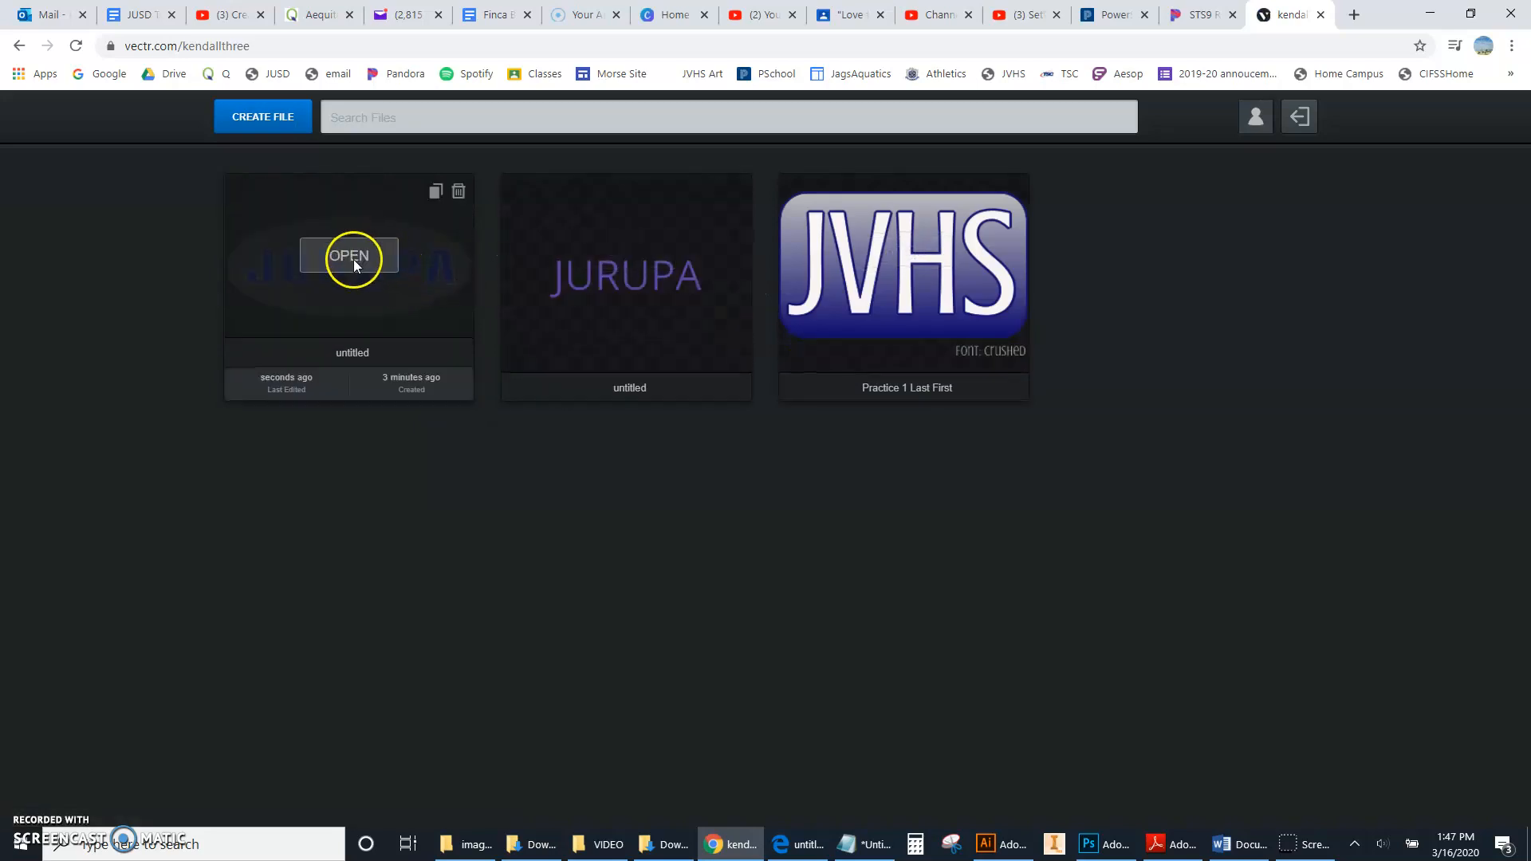
{"action": "left_click", "coordinate": [353, 256]}
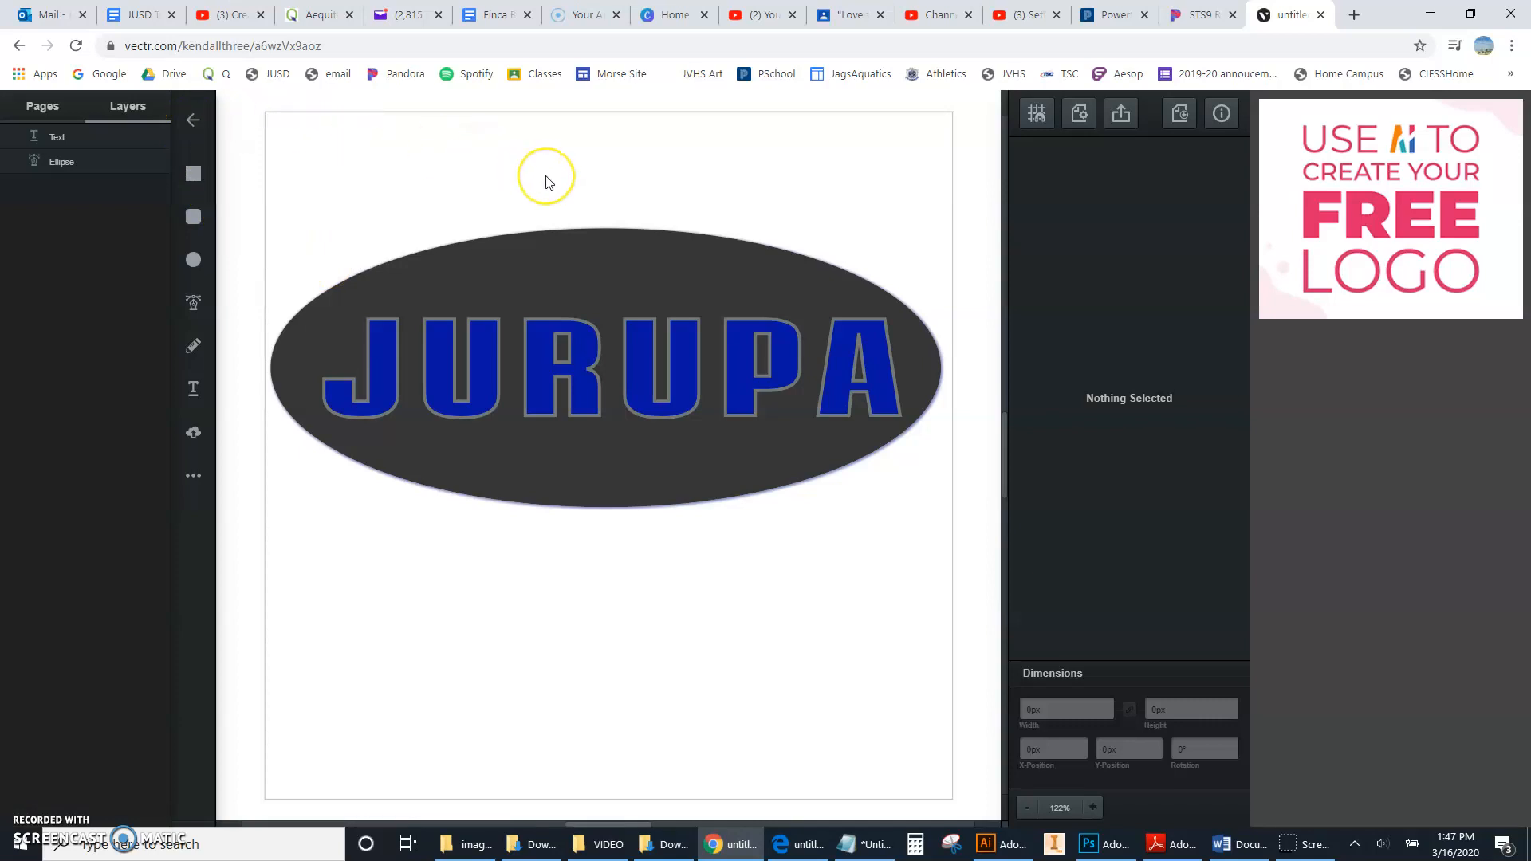
{"action": "left_click", "coordinate": [574, 354]}
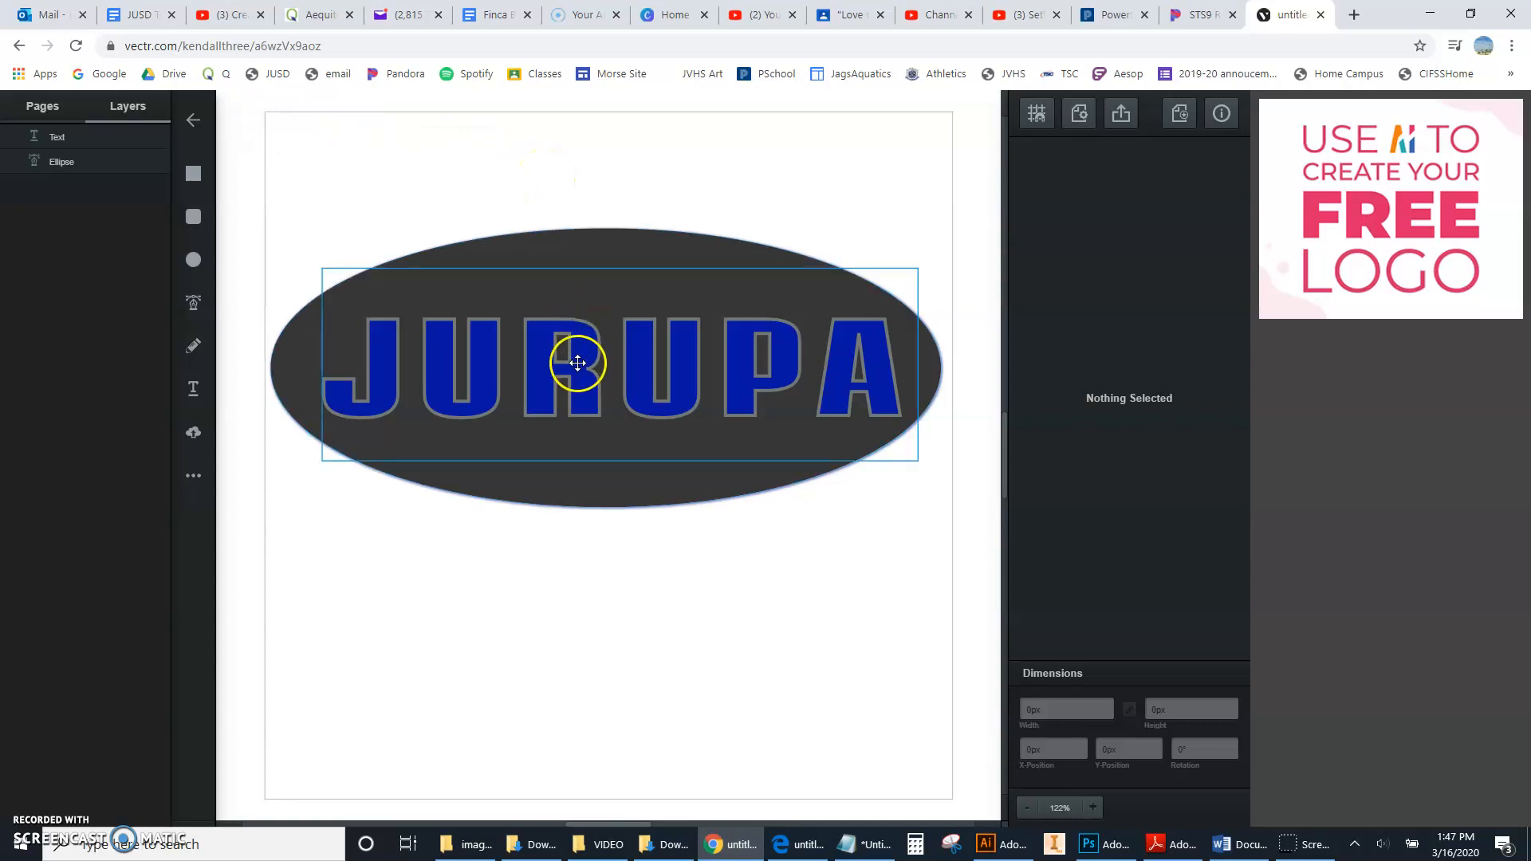
{"action": "right_click", "coordinate": [576, 362]}
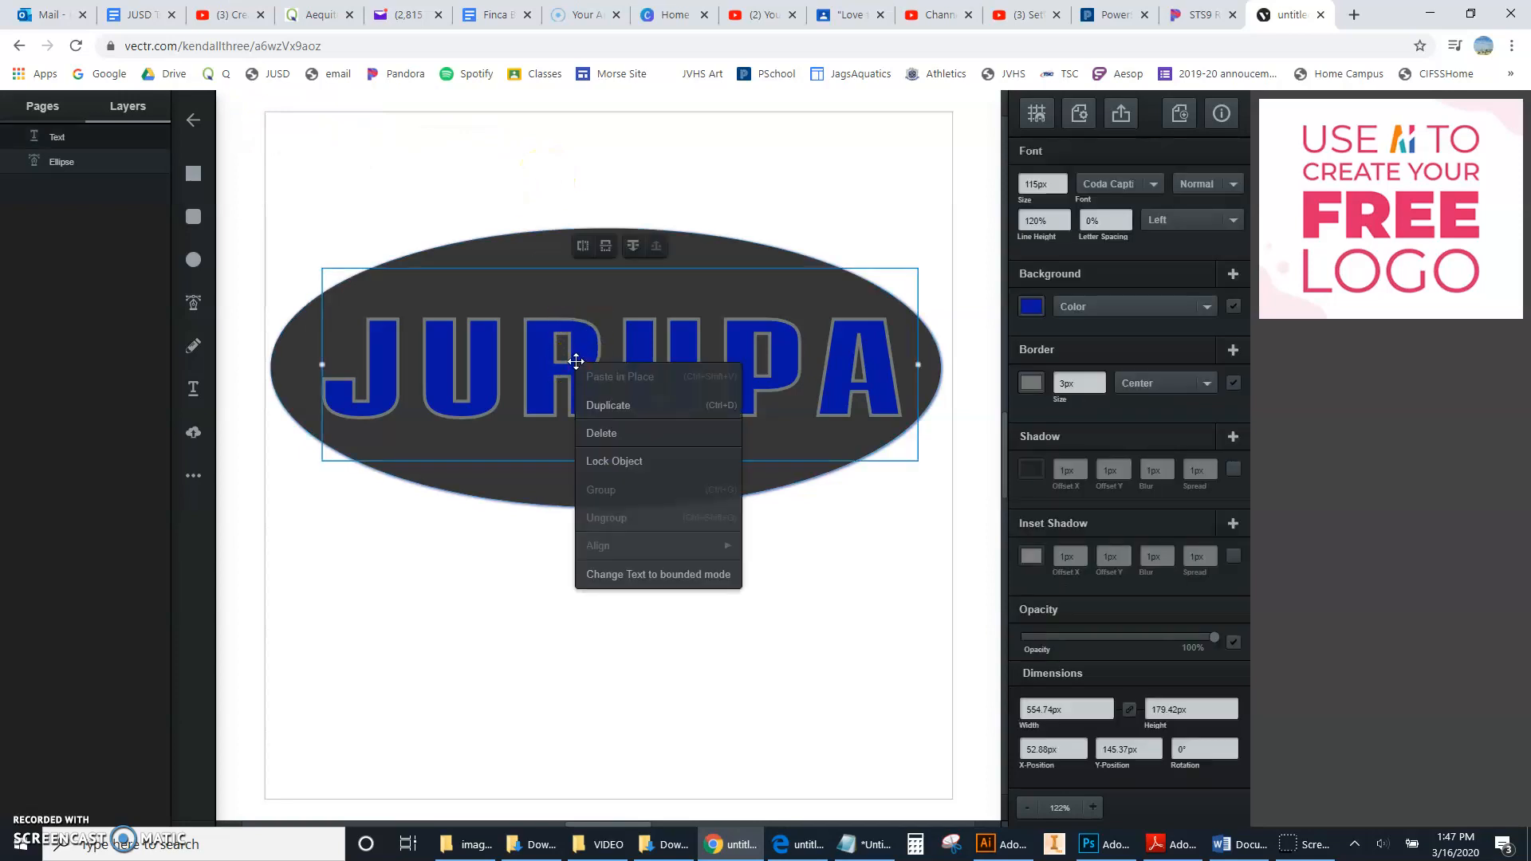
{"action": "left_click", "coordinate": [766, 386]}
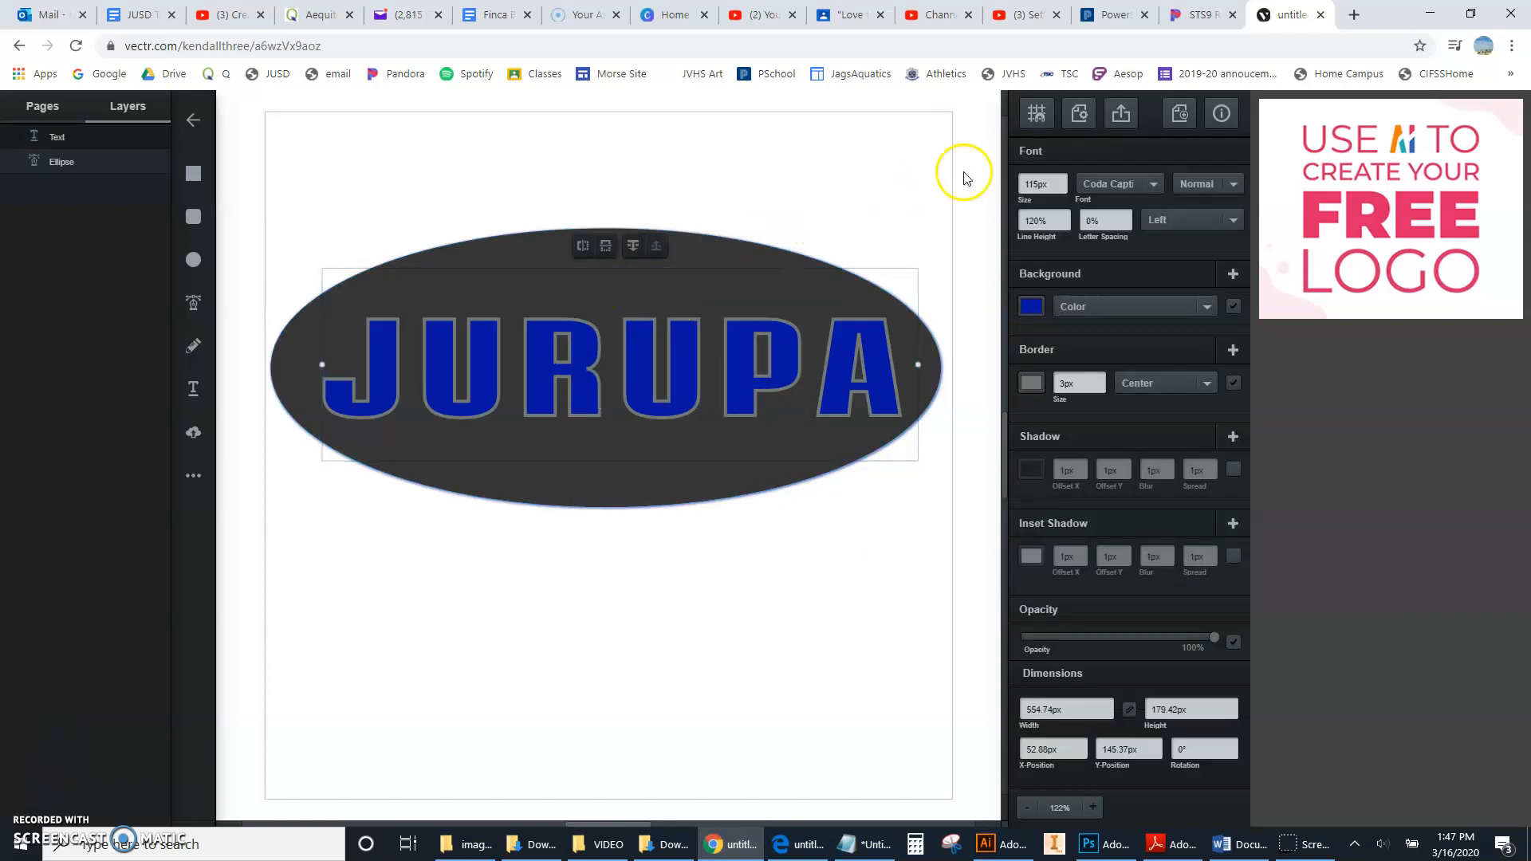
- Export the page in svg format at 640 by 640 px and download it
{"action": "left_click", "coordinate": [1122, 112]}
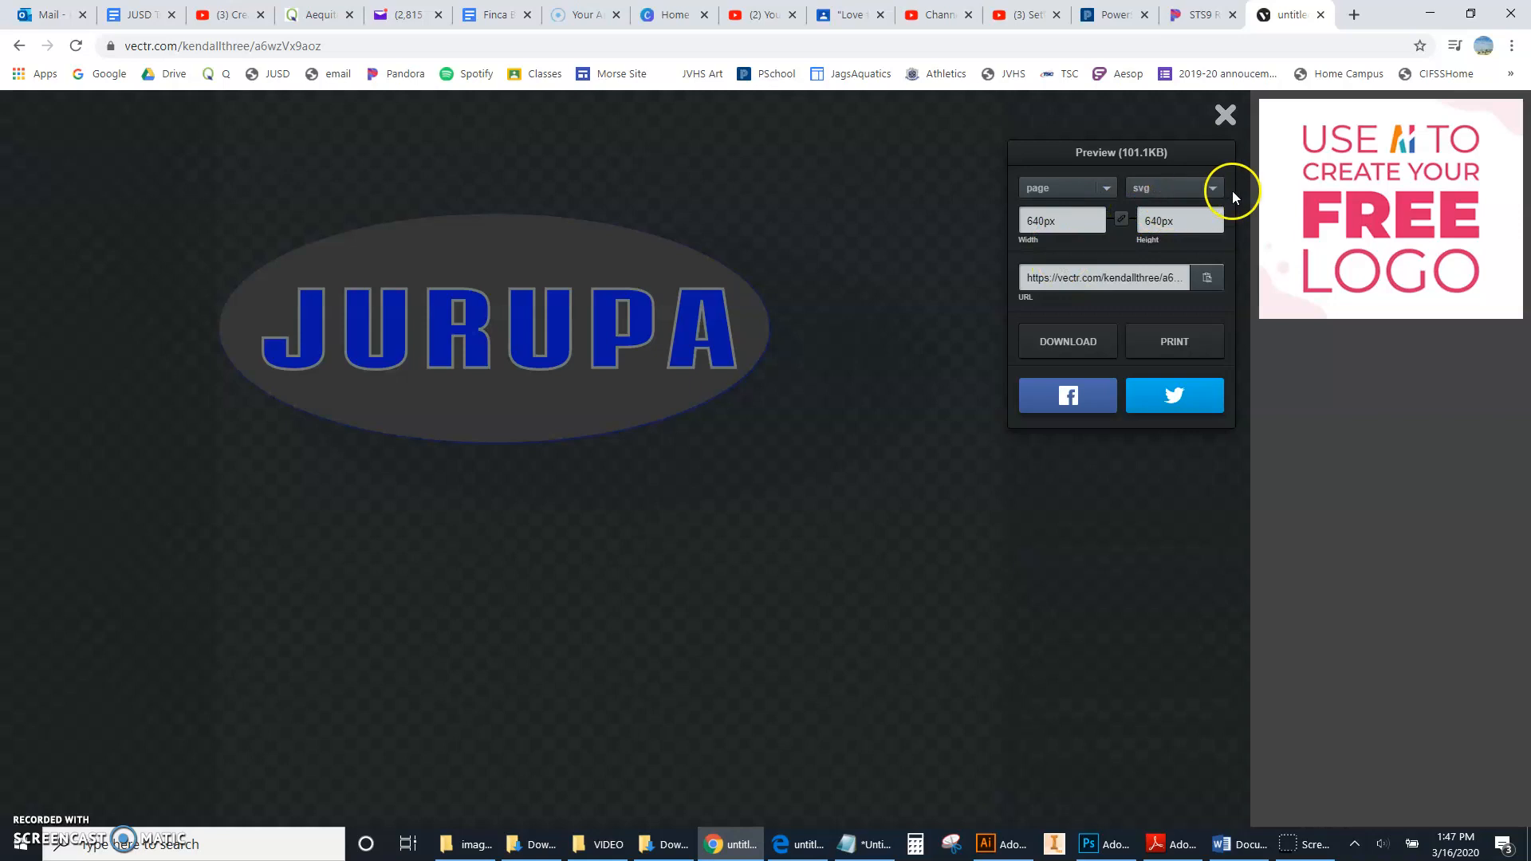
{"action": "left_click", "coordinate": [1212, 189]}
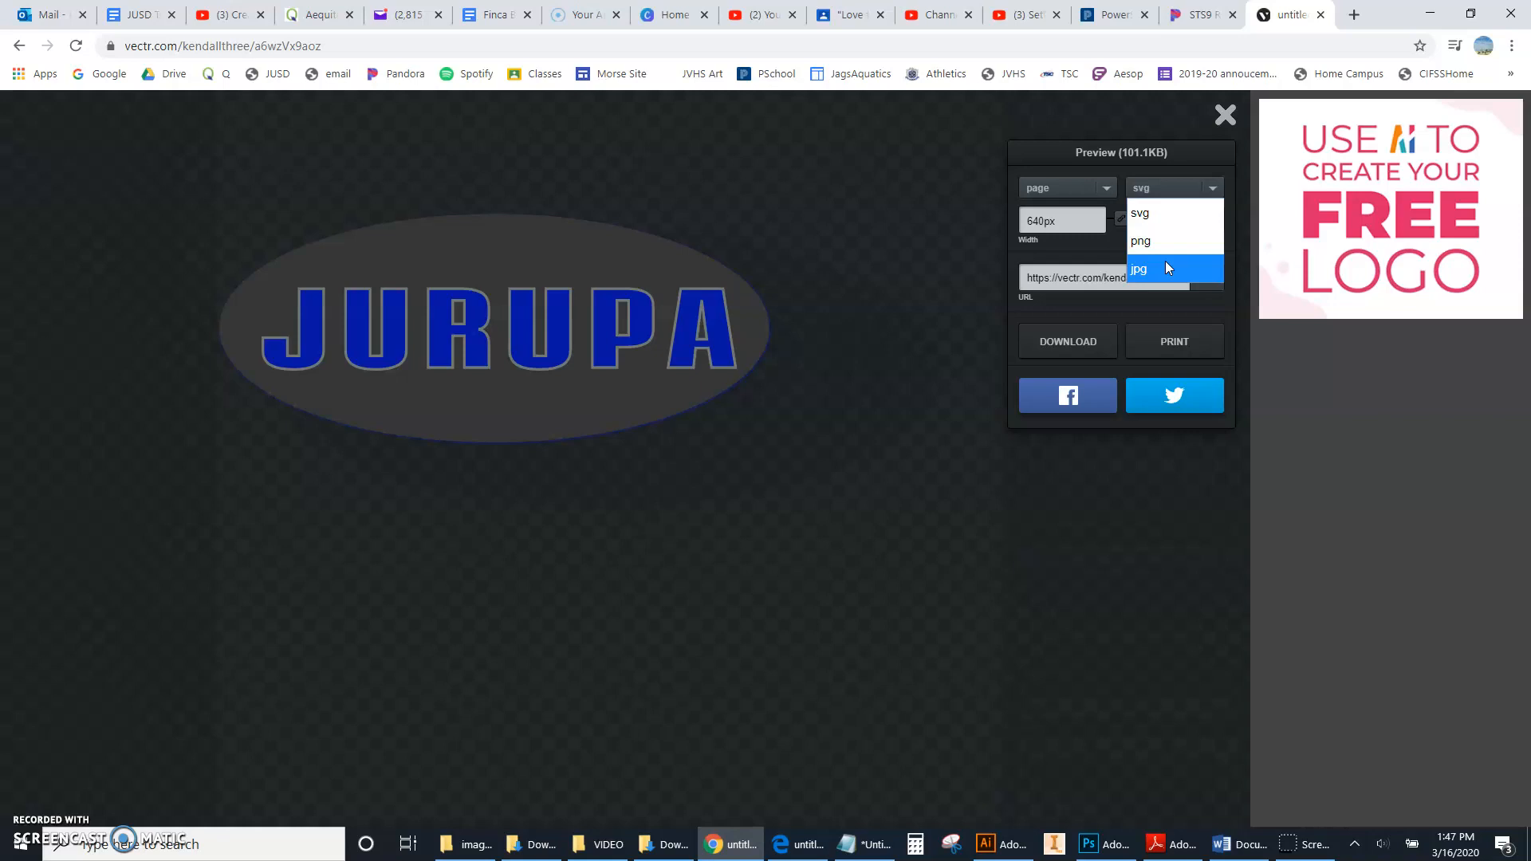
{"action": "left_click", "coordinate": [1159, 219]}
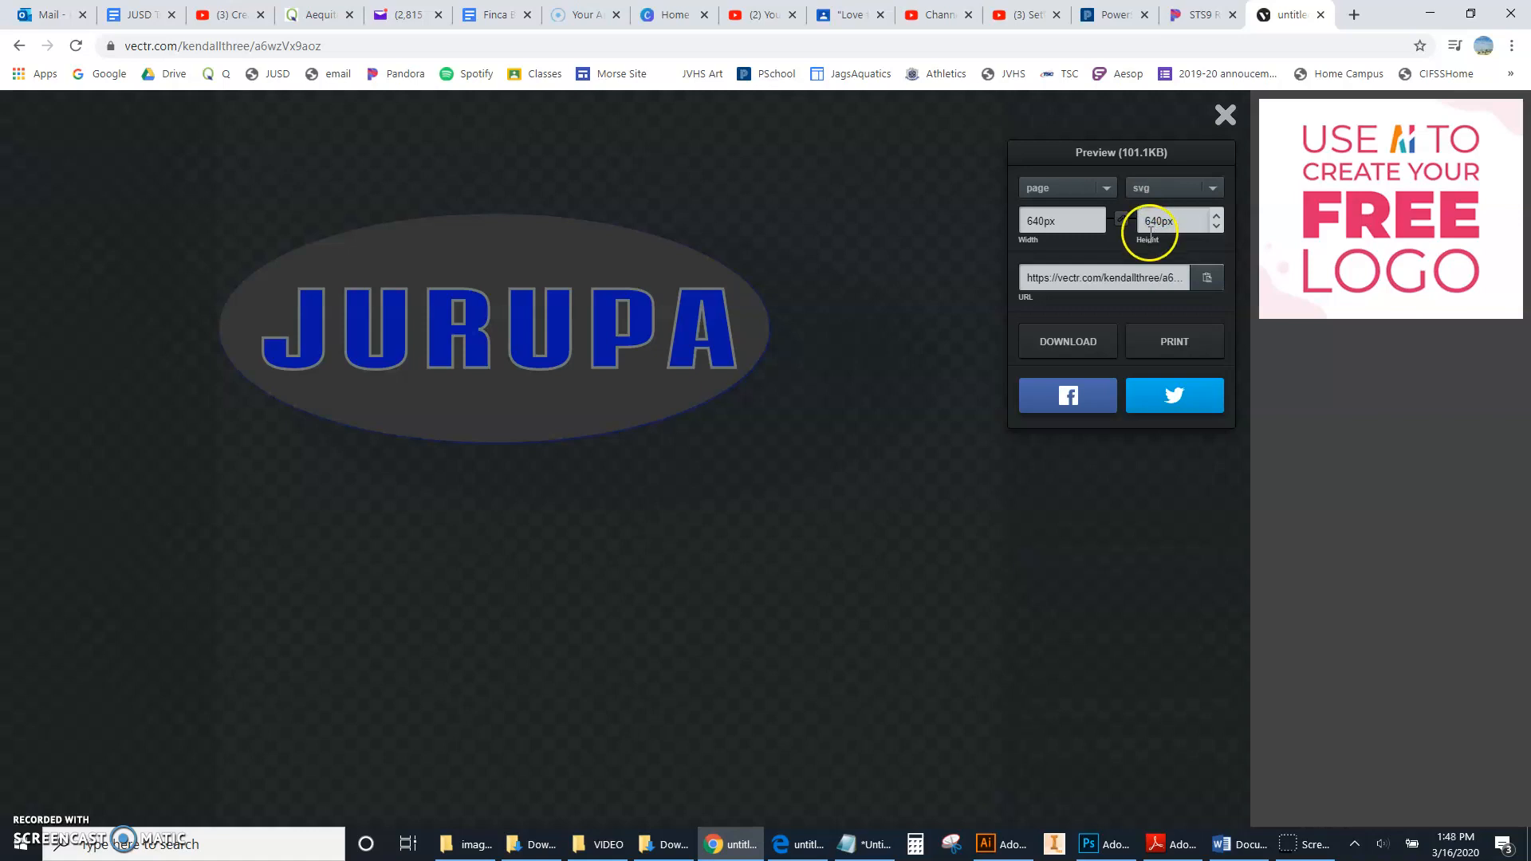
{"action": "left_click", "coordinate": [1079, 341]}
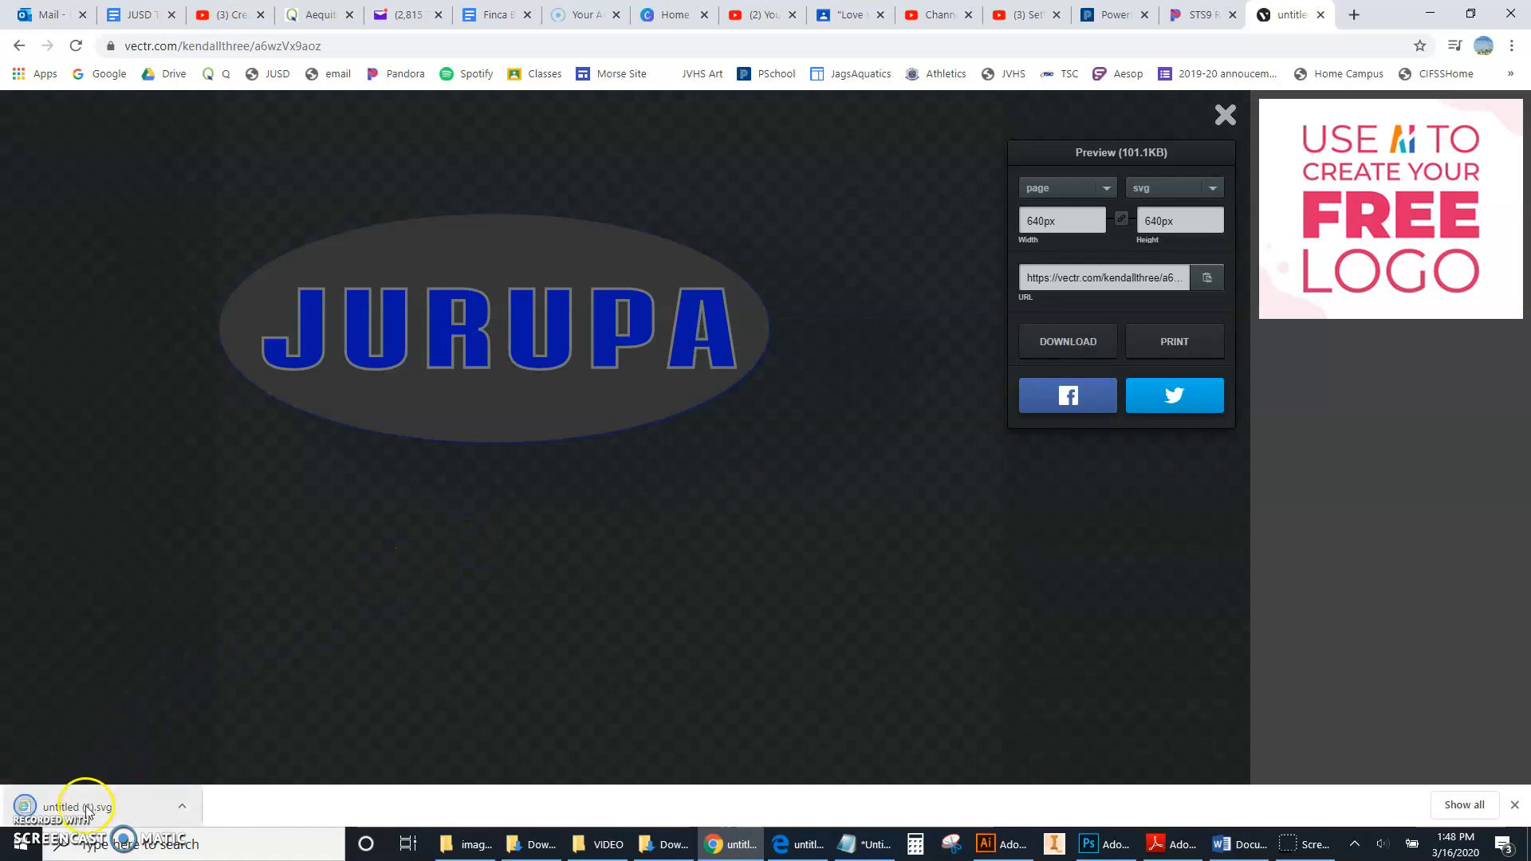
- Locate the downloaded file untitled (1) in its folder and open it with Adobe Illustrator CC 2018
{"action": "left_click", "coordinate": [191, 812]}
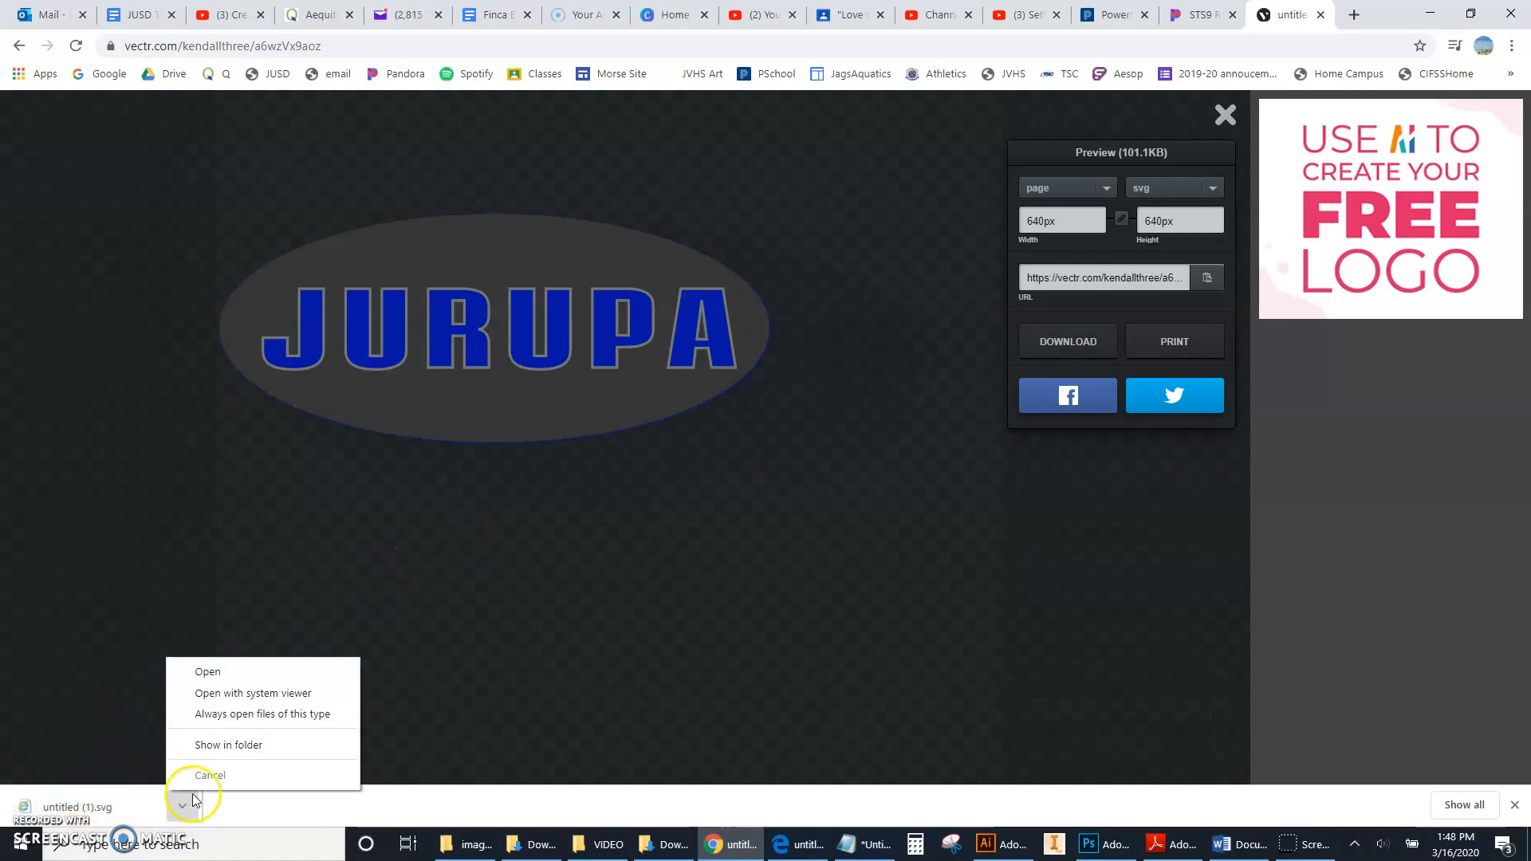
{"action": "left_click", "coordinate": [207, 750]}
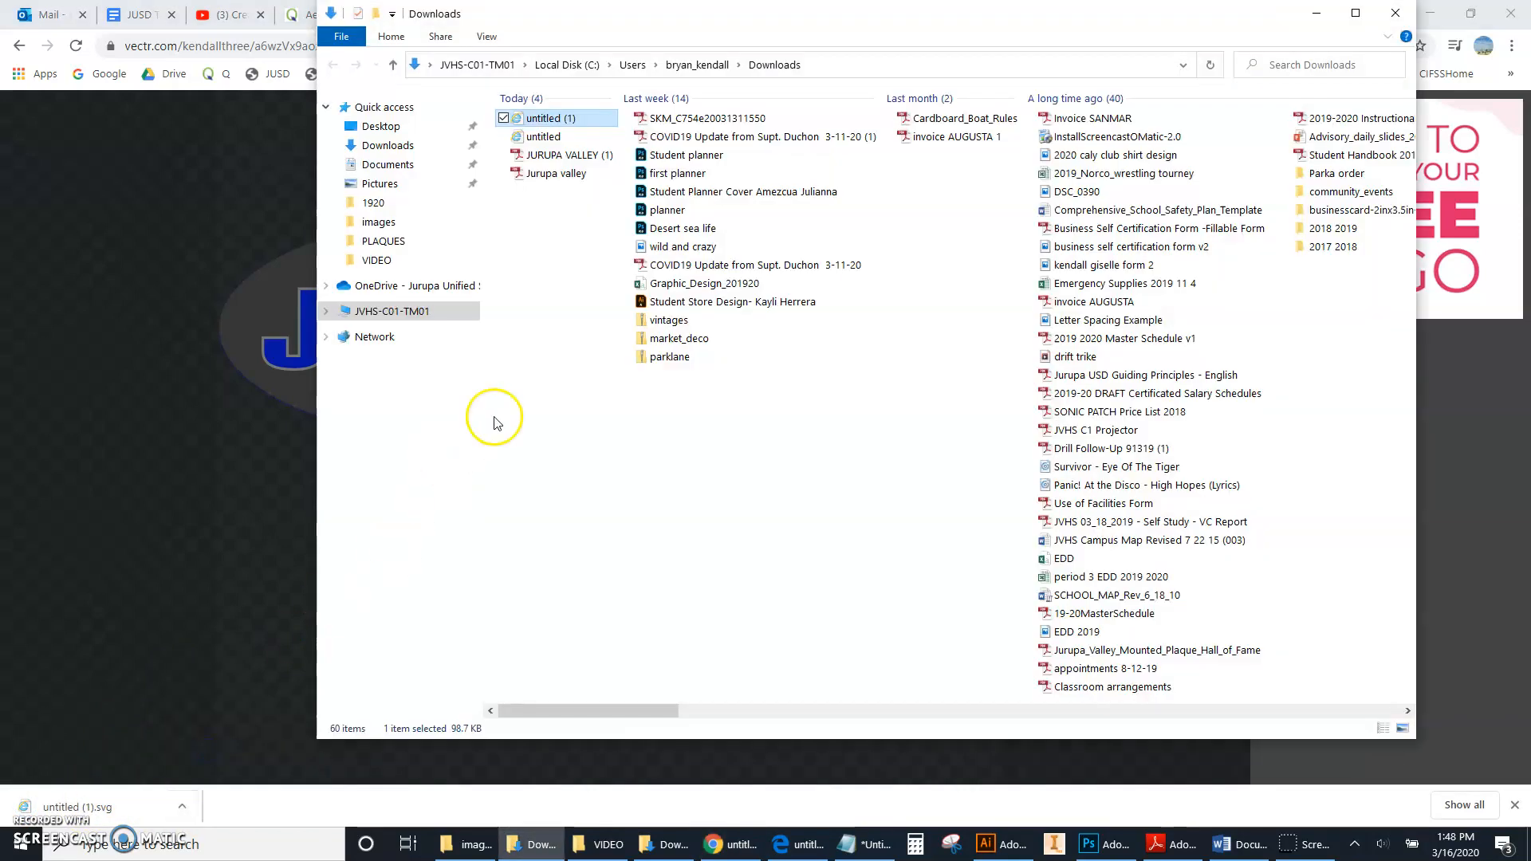
{"action": "right_click", "coordinate": [540, 121]}
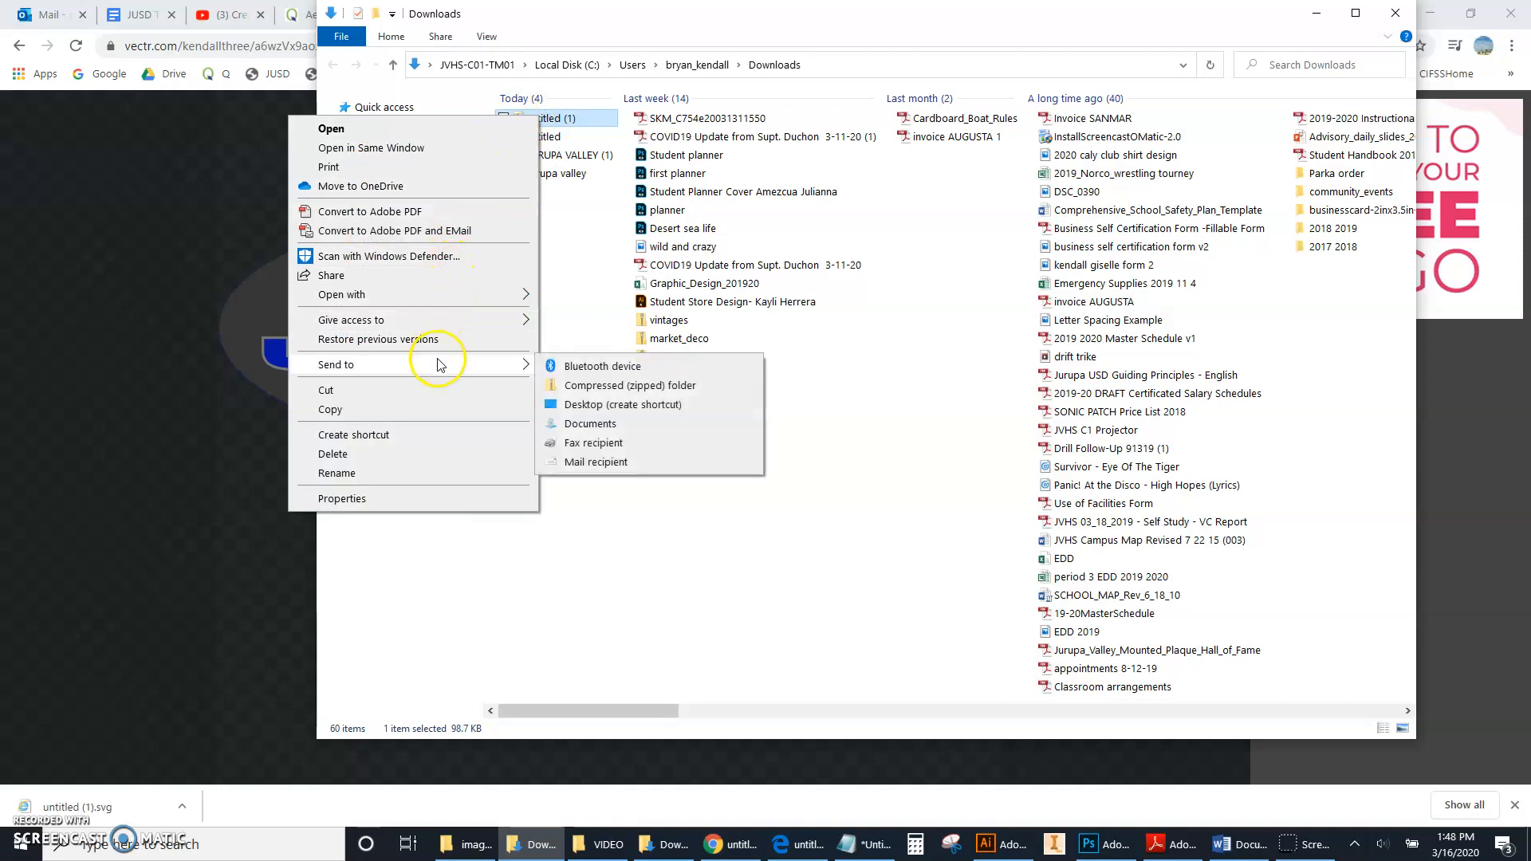
{"action": "mouse_move", "coordinate": [430, 298]}
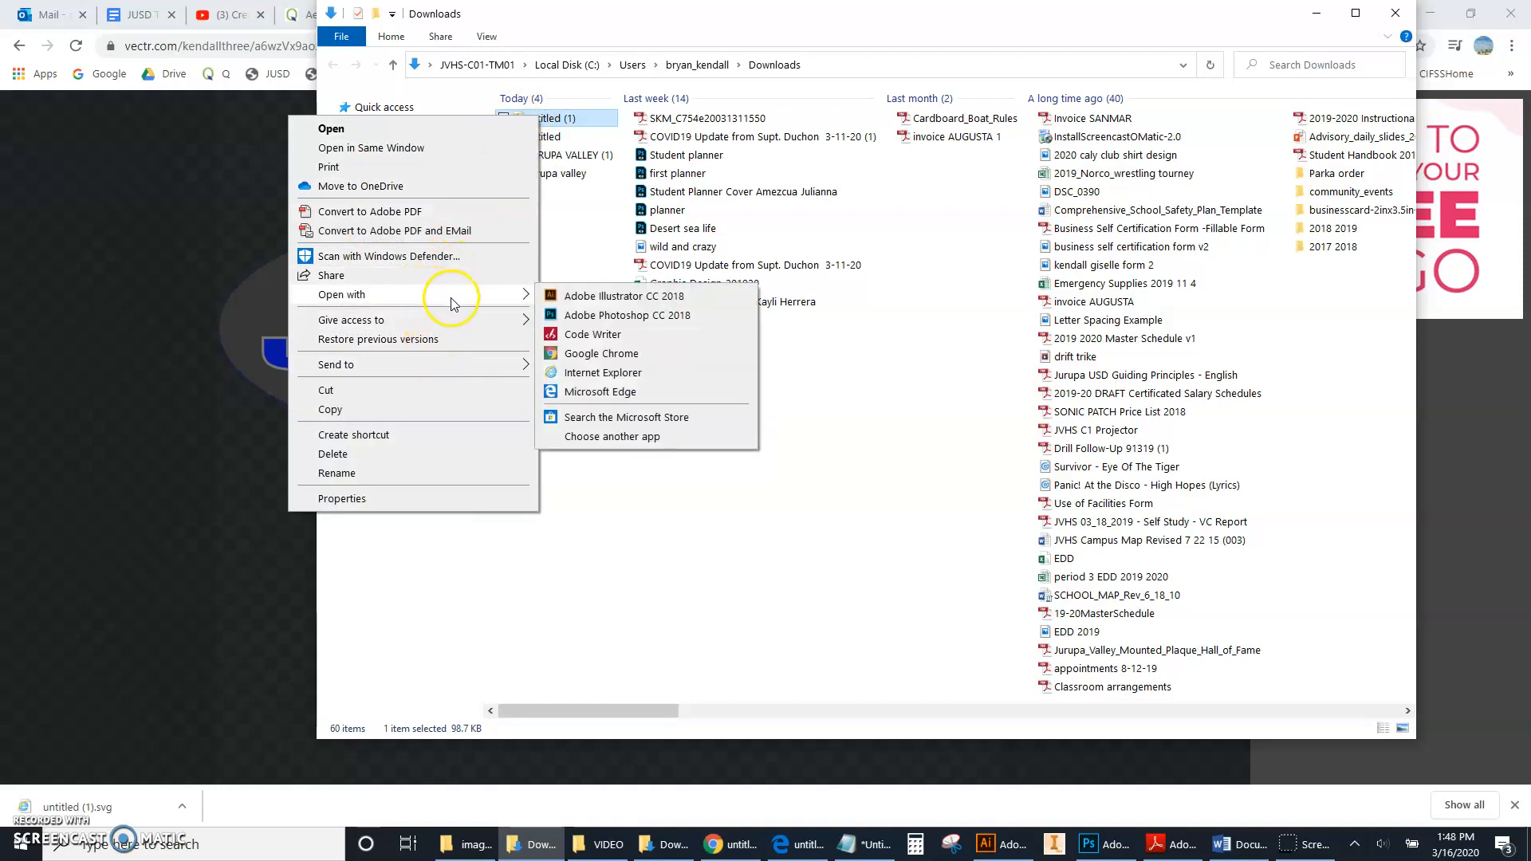
{"action": "left_click", "coordinate": [591, 298]}
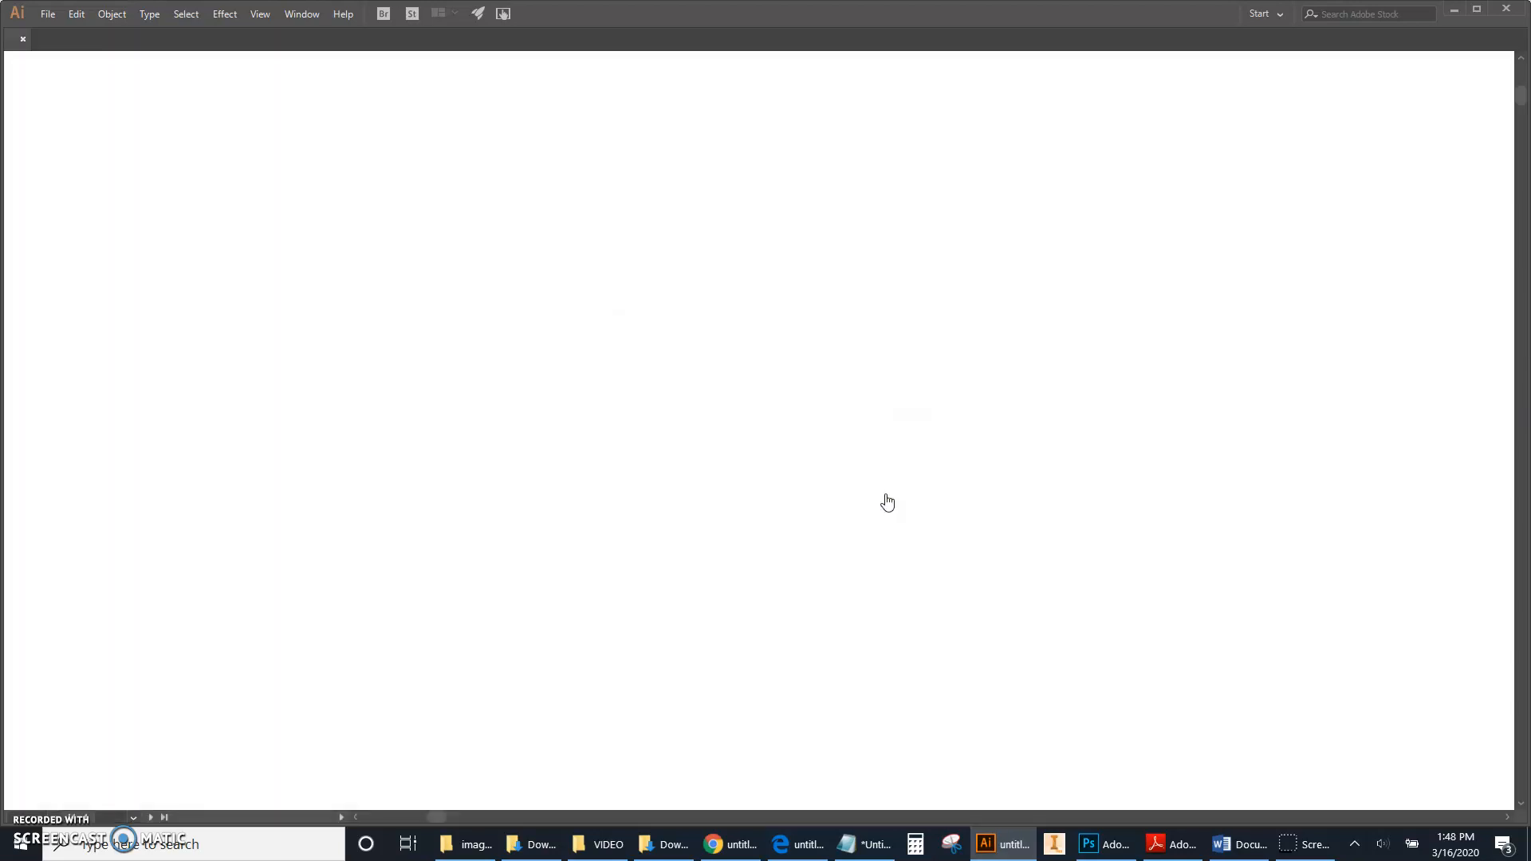
- Move the imported logo artwork partly off the artboard and ungroup it twice to separate the lettering from the ellipse
{"action": "left_click_drag", "start_coordinate": [742, 327], "coordinate": [588, 441]}
{"action": "right_click", "coordinate": [584, 438]}
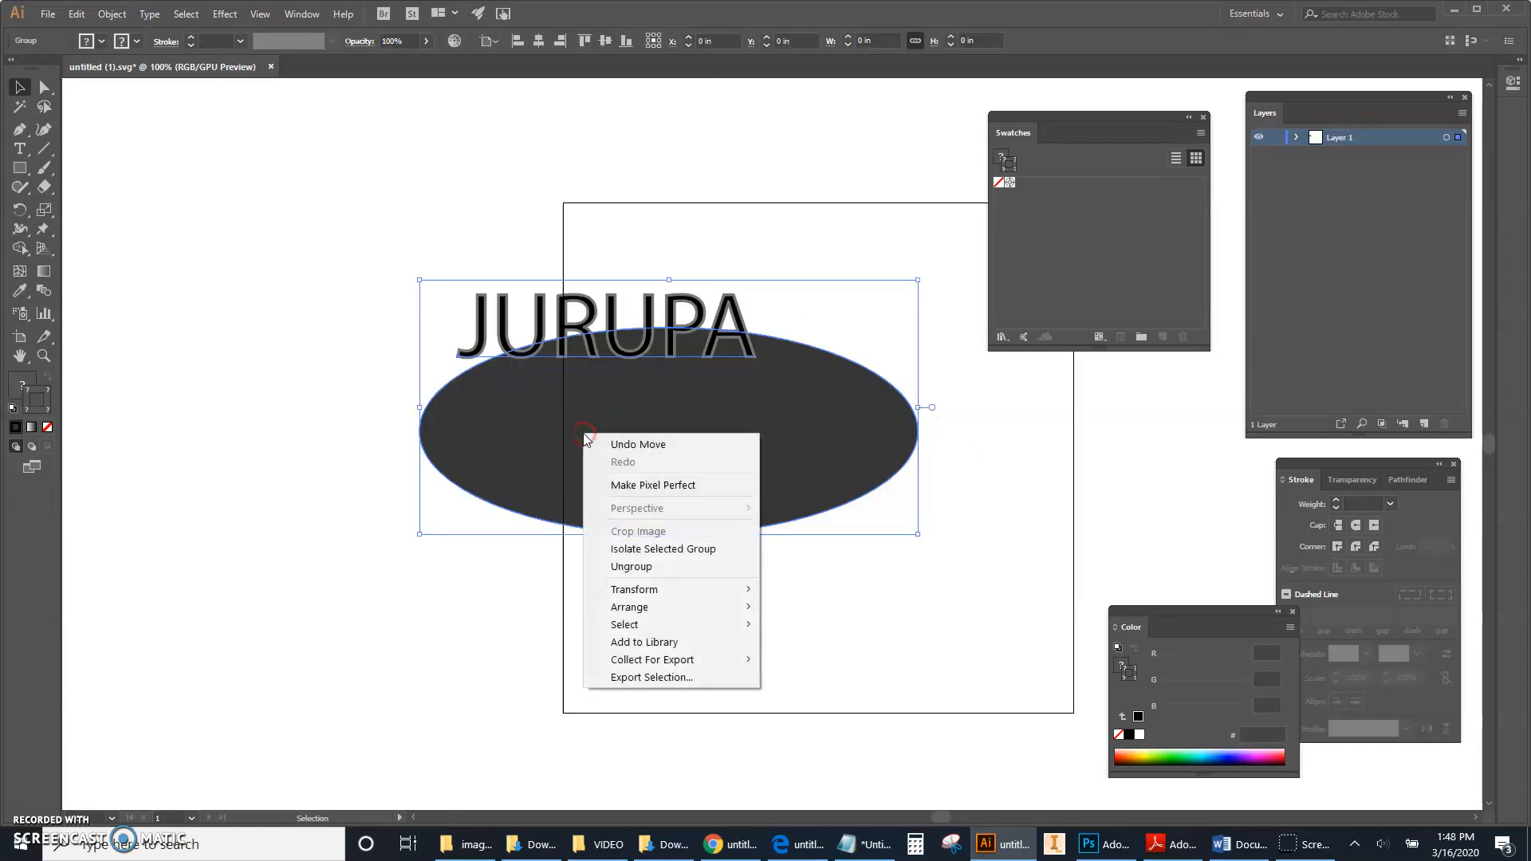
{"action": "left_click", "coordinate": [638, 566]}
{"action": "left_click", "coordinate": [717, 614]}
{"action": "left_click", "coordinate": [702, 497]}
{"action": "right_click", "coordinate": [702, 493]}
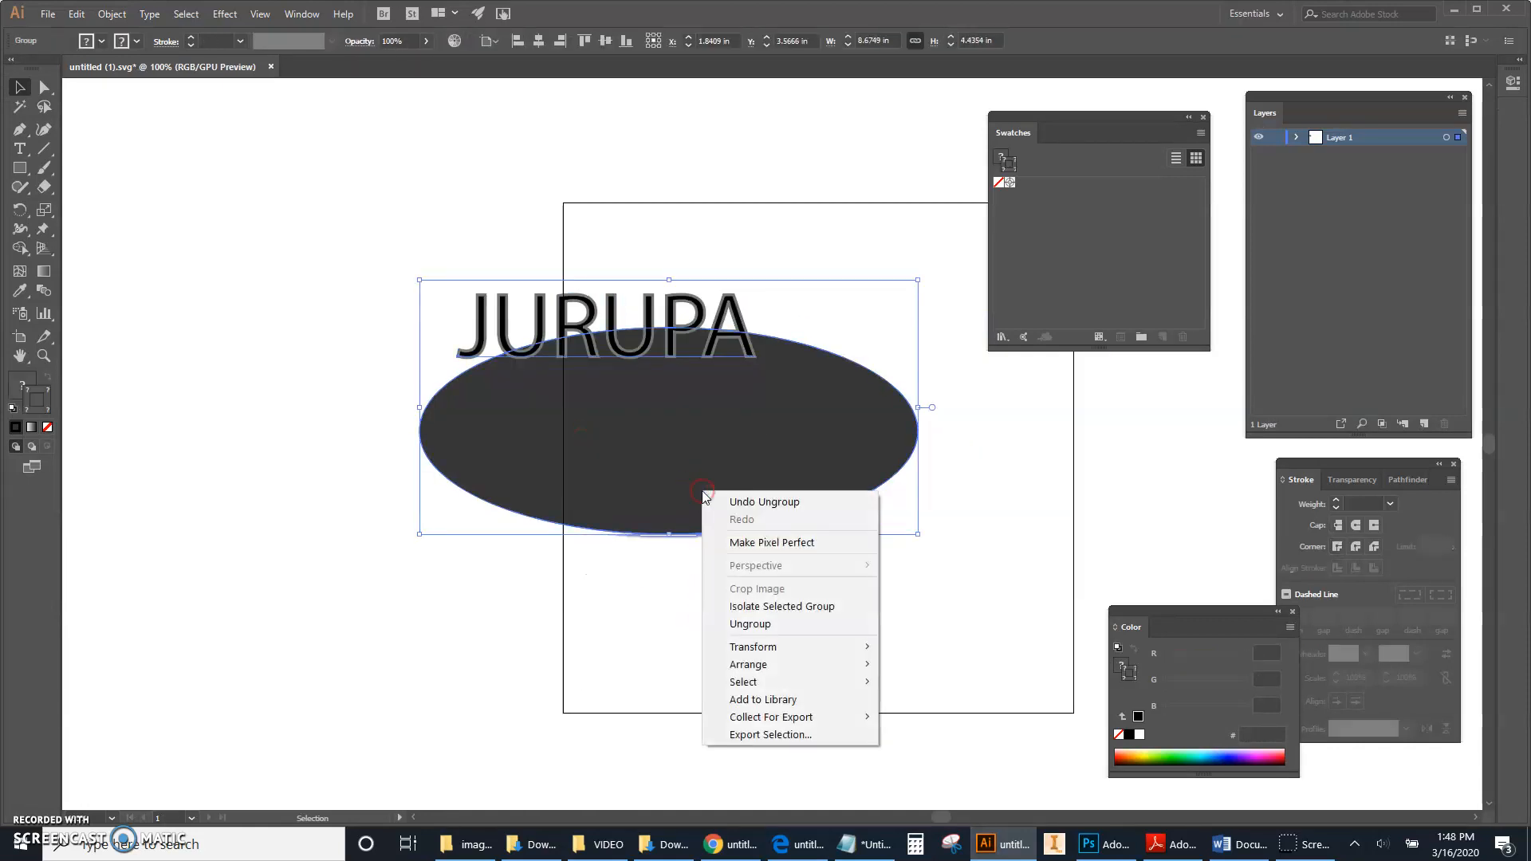
{"action": "left_click", "coordinate": [757, 625]}
- Place the ellipse back on the artboard and put the separate JURUPA lettering over it
{"action": "left_click_drag", "start_coordinate": [701, 468], "coordinate": [677, 523]}
{"action": "left_click_drag", "start_coordinate": [599, 363], "coordinate": [600, 518]}
{"action": "left_click_drag", "start_coordinate": [499, 323], "coordinate": [795, 505]}
{"action": "left_click", "coordinate": [684, 558]}
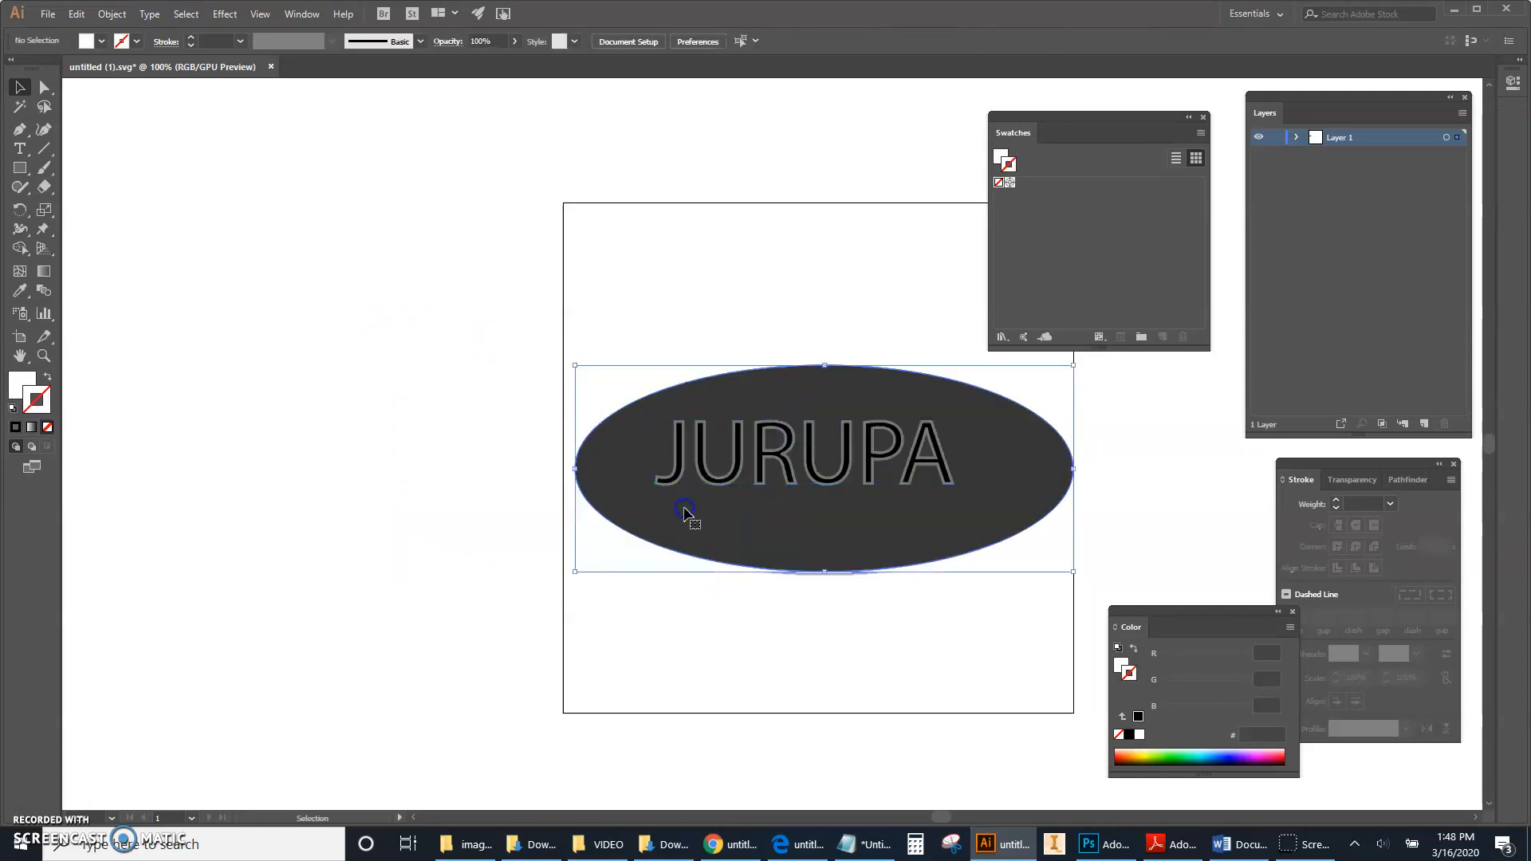
- Ungroup the dark ellipse once more and fill it with lime green #BDE700
{"action": "right_click", "coordinate": [684, 514]}
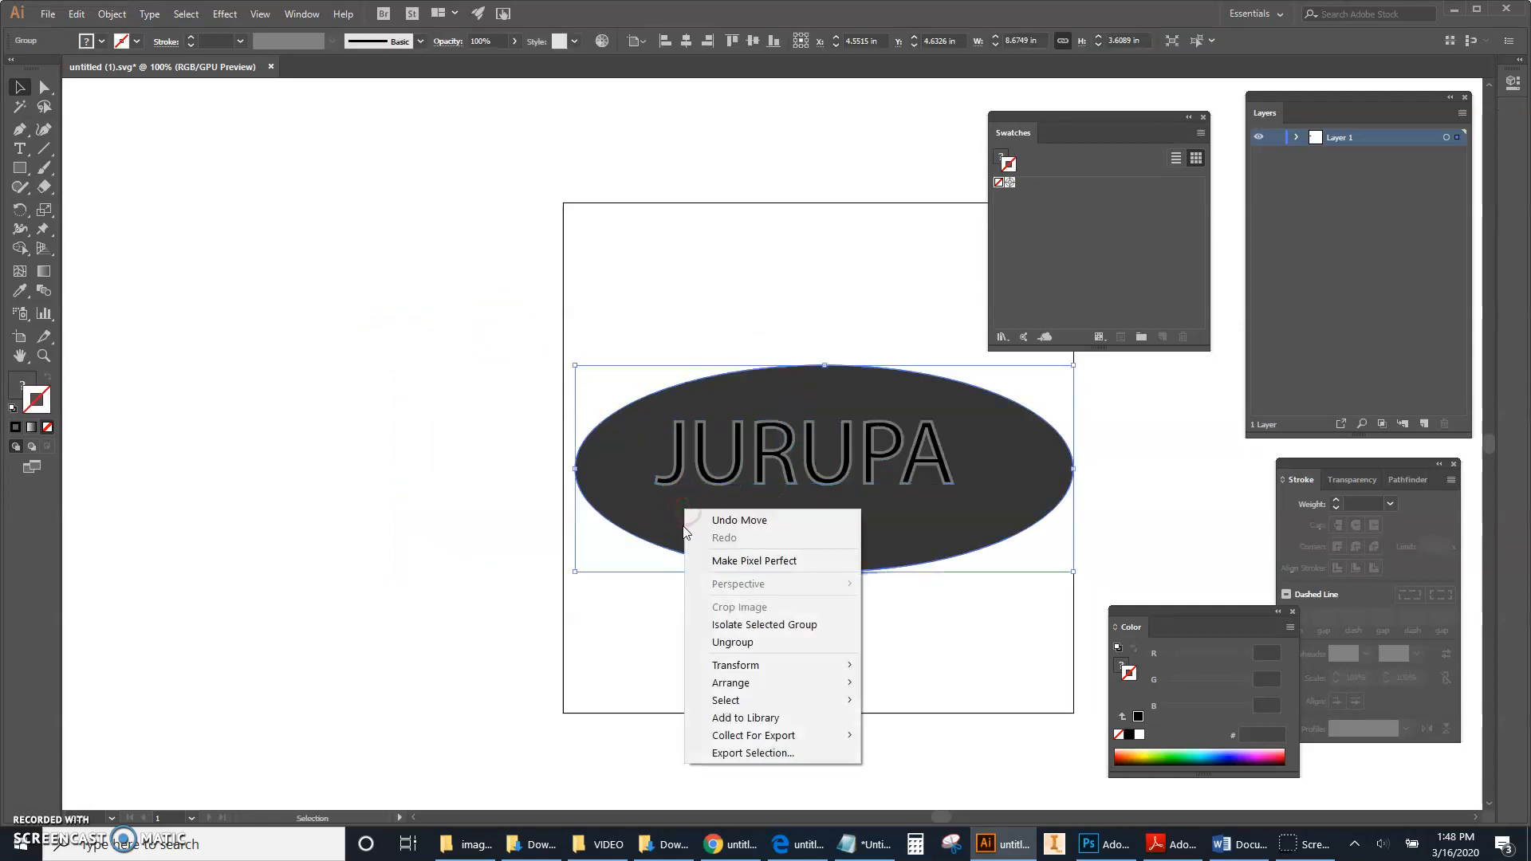
{"action": "left_click", "coordinate": [702, 639]}
{"action": "left_click", "coordinate": [672, 536]}
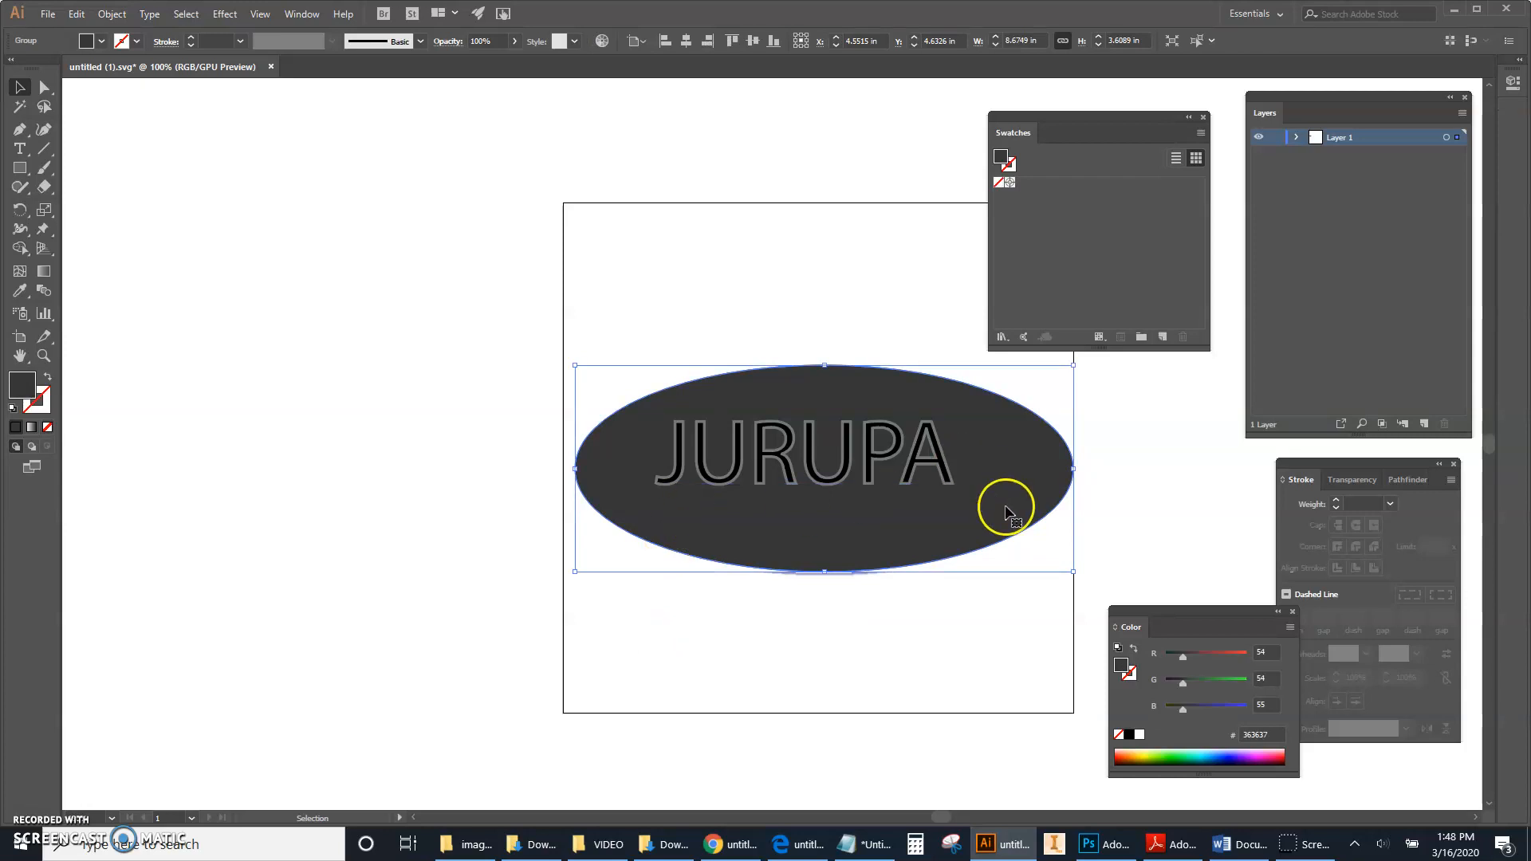
{"action": "left_click", "coordinate": [1153, 752]}
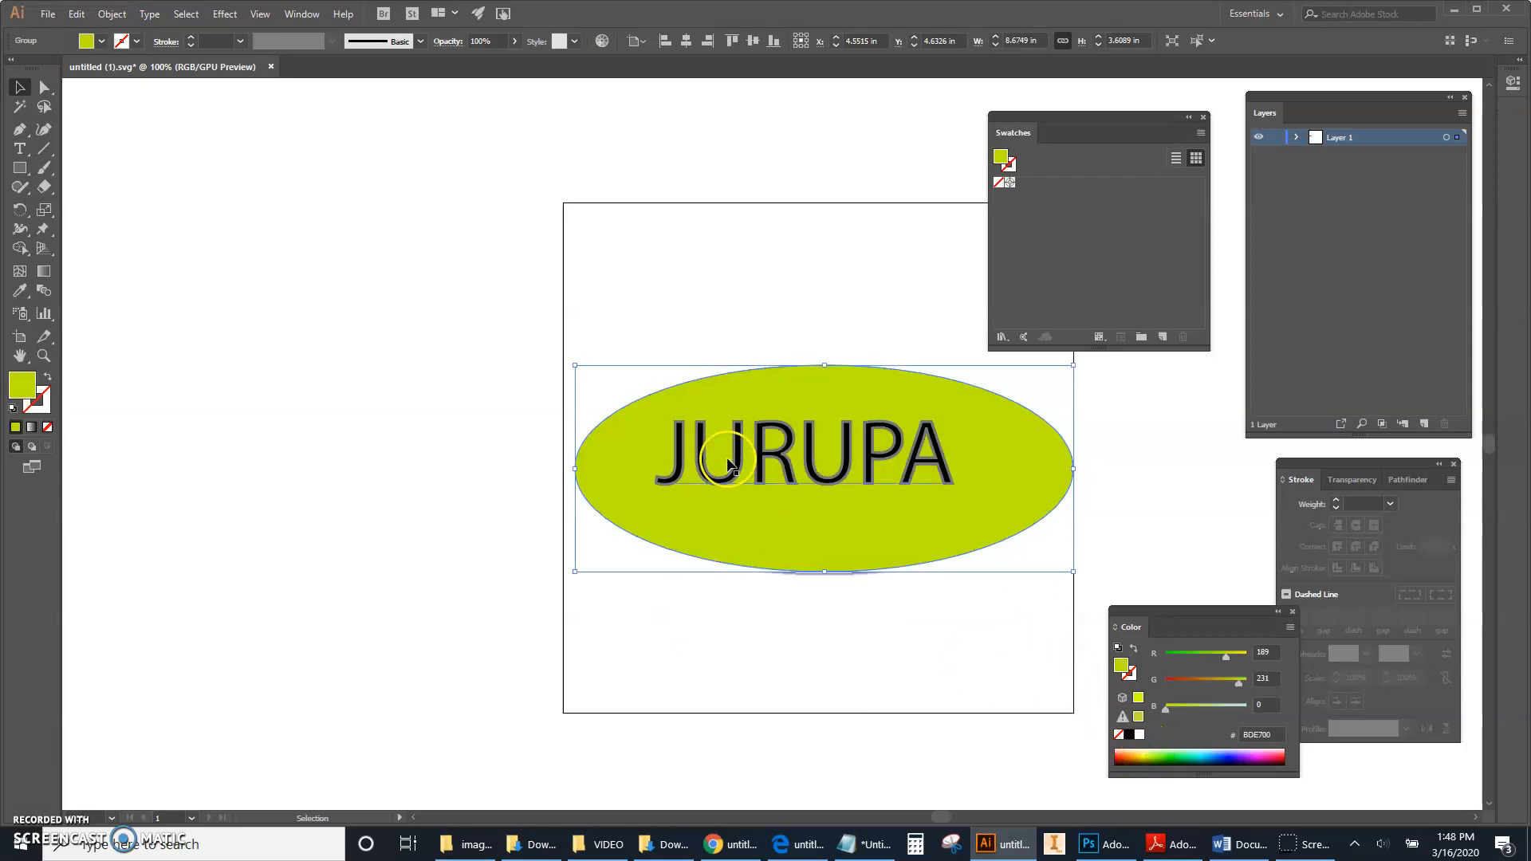
- Examine the ellipse's path up close by selecting its upper anchor point with Direct Selection
{"action": "key", "text": "z"}
{"action": "left_click_drag", "start_coordinate": [745, 315], "coordinate": [899, 444]}
{"action": "key", "text": "a"}
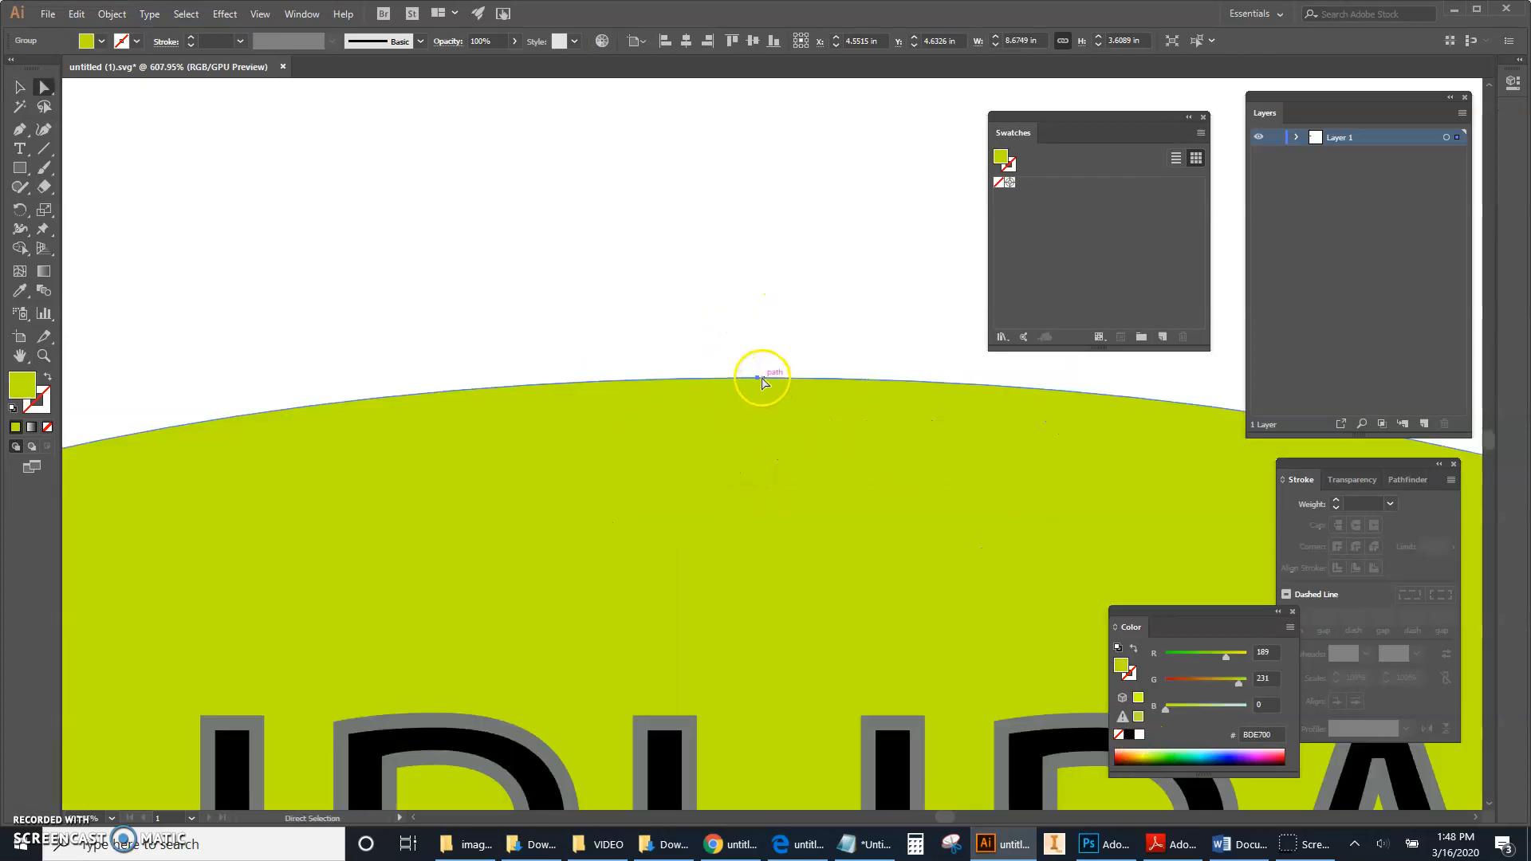
{"action": "left_click", "coordinate": [757, 378]}
{"action": "key", "text": "ctrl+1"}
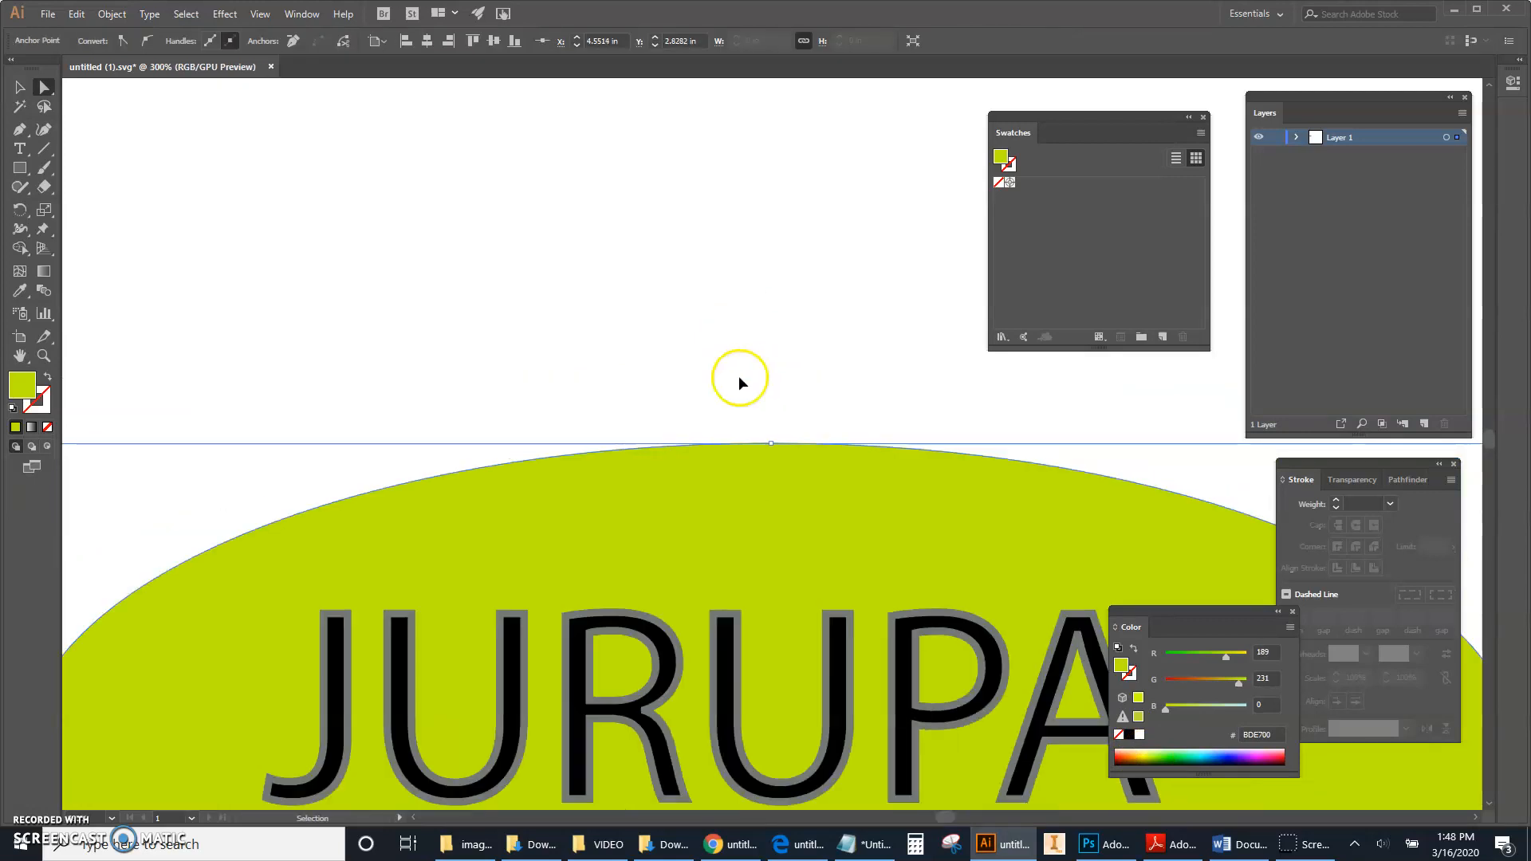
{"action": "left_click_drag", "start_coordinate": [741, 502], "coordinate": [626, 370]}
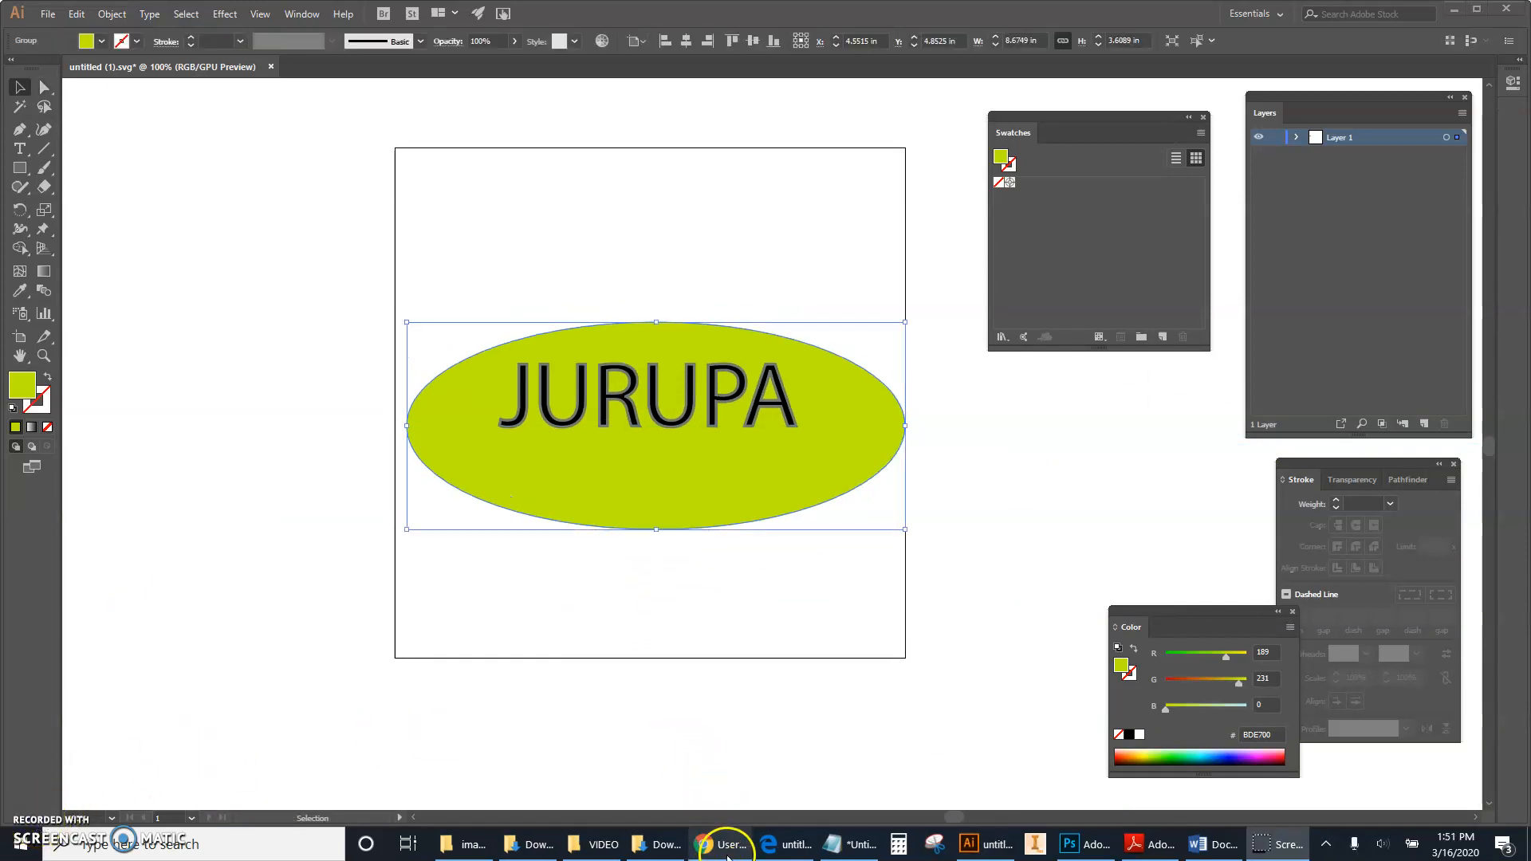
- Switch back to Chrome and bring up the JURUPA logo file in Vectr
{"action": "left_click", "coordinate": [714, 844]}
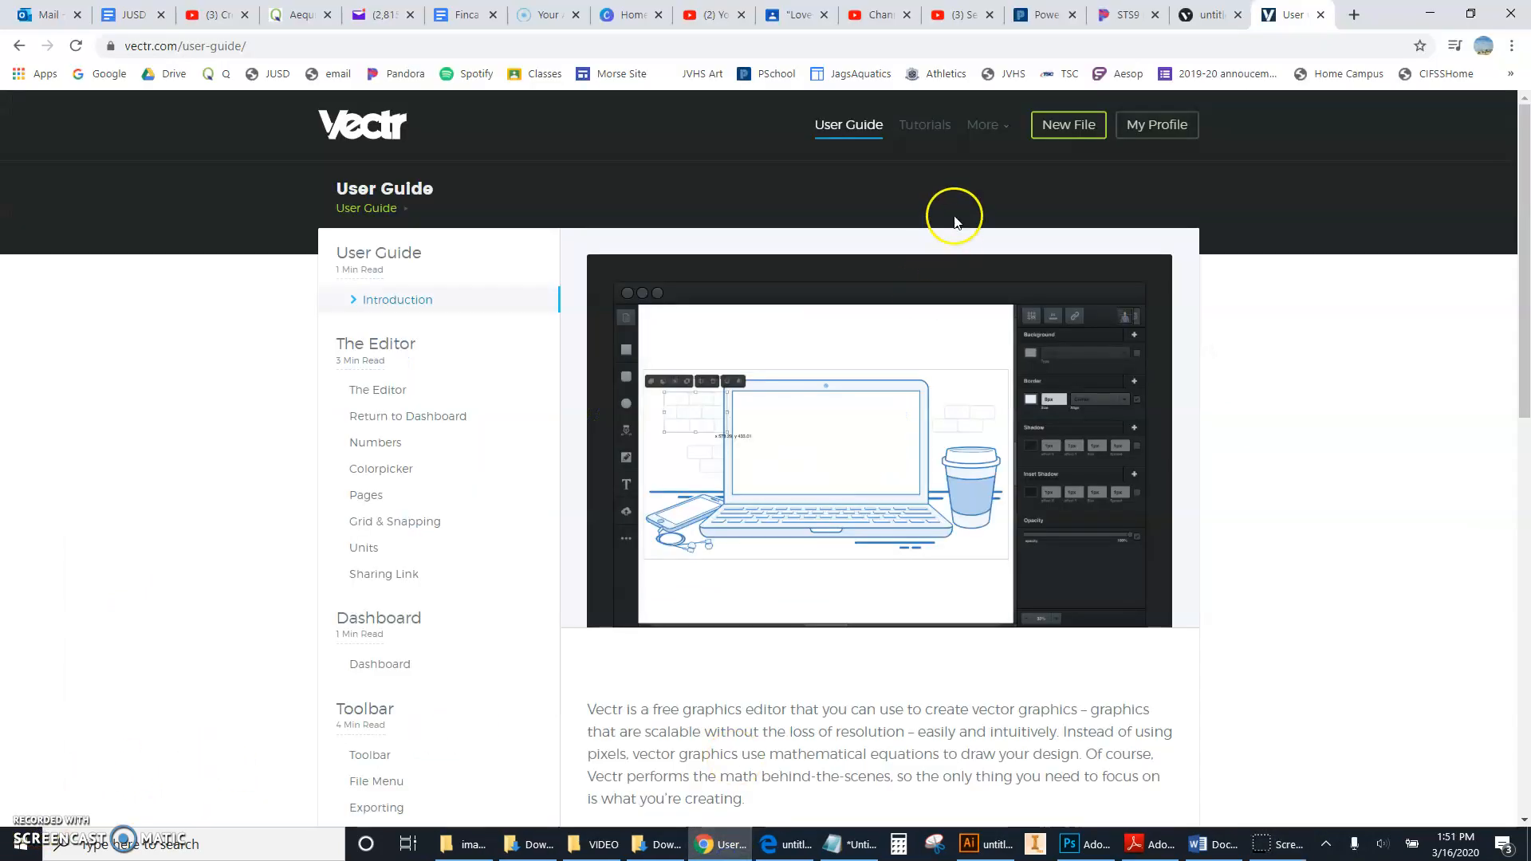
{"action": "left_click", "coordinate": [1200, 15]}
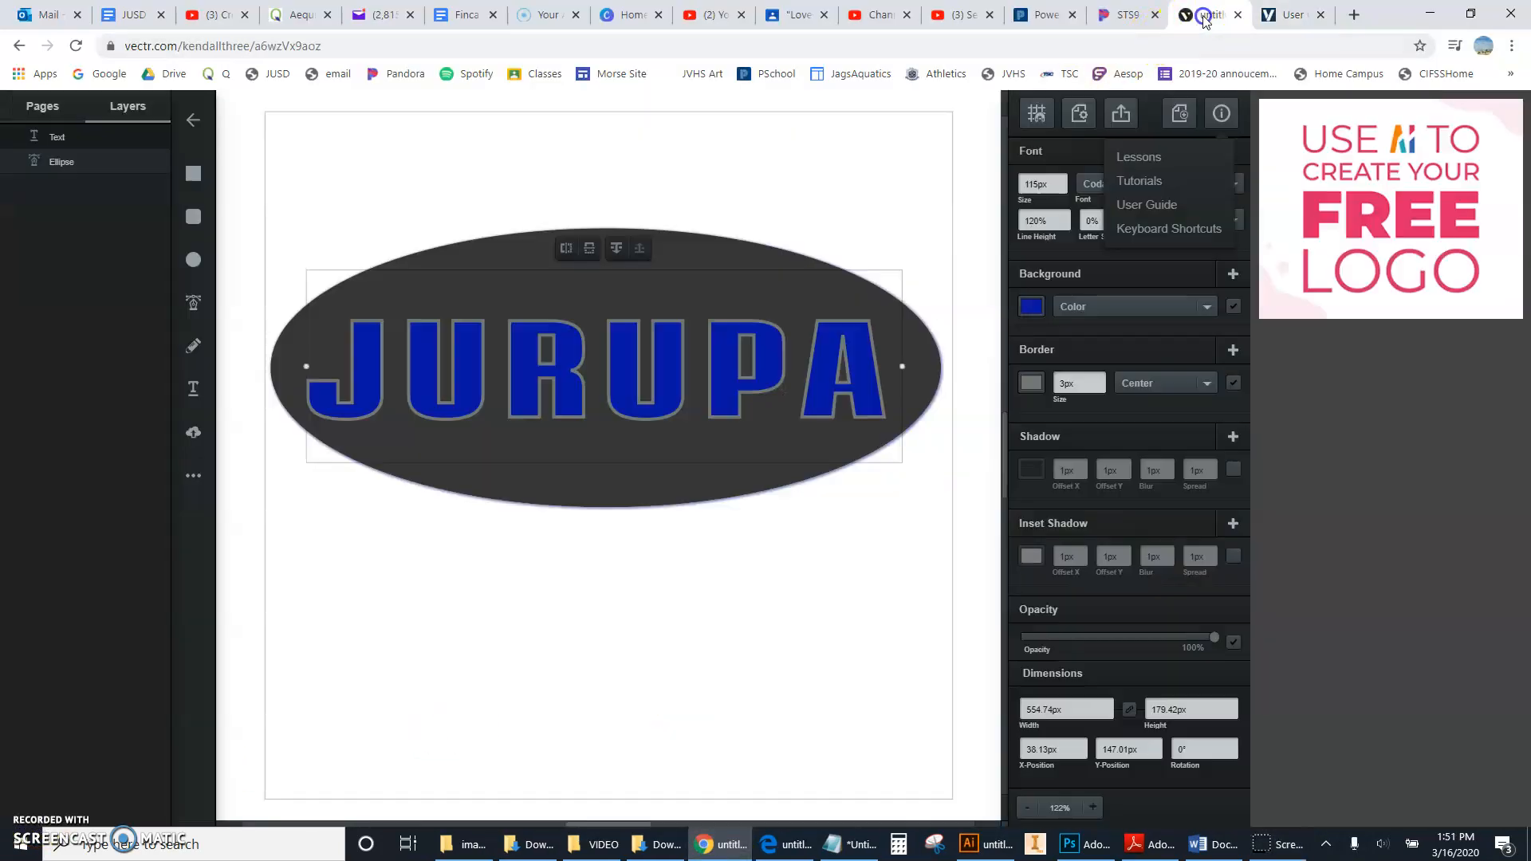